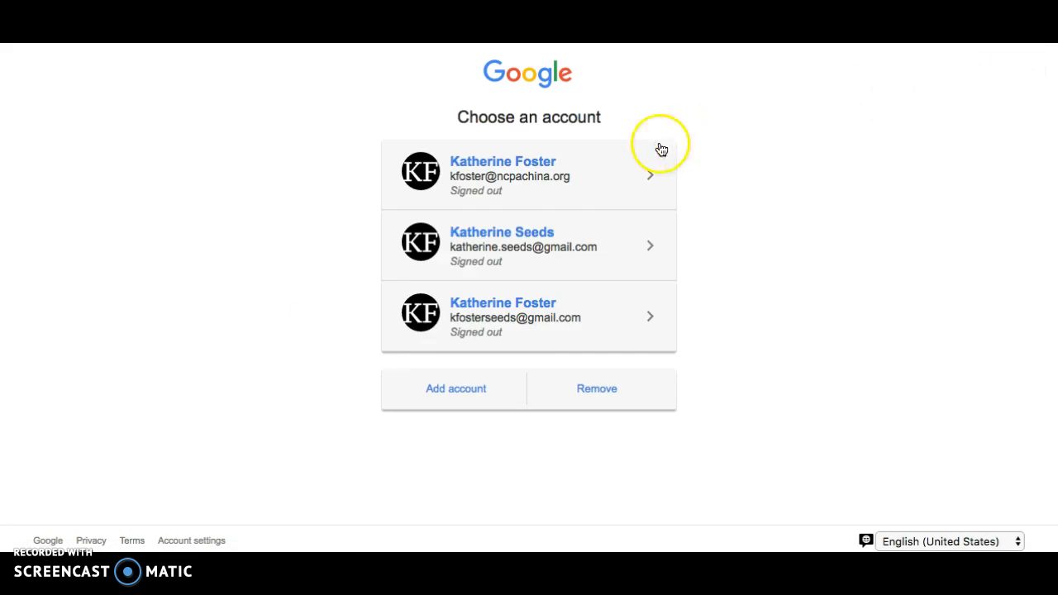
Sign in with the school account and its password.
{"action": "left_click", "coordinate": [583, 193]}
{"action": "type", "text": "•••••••••••"}
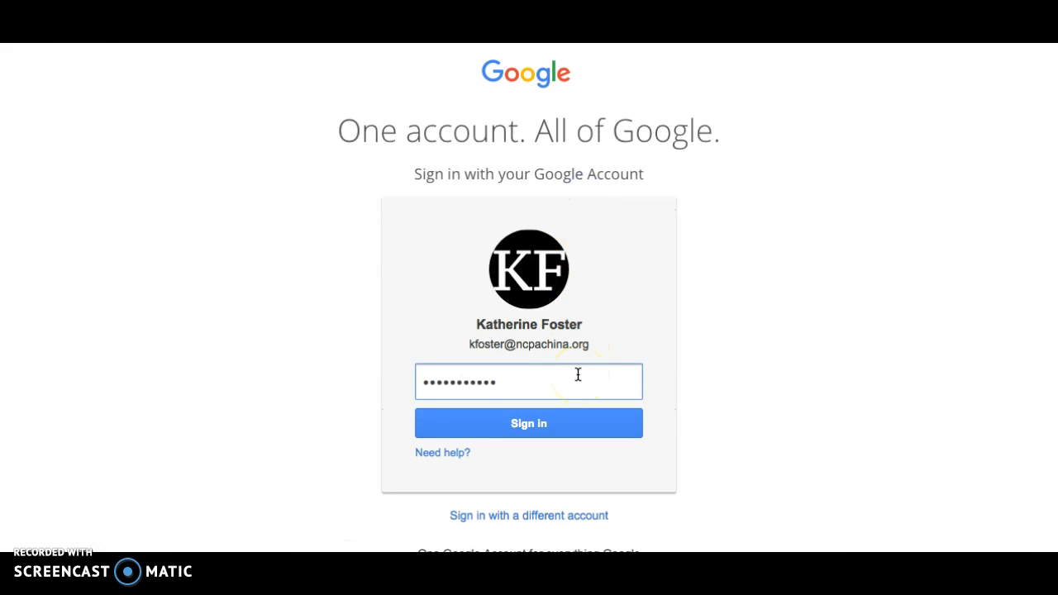
{"action": "key", "text": "Return"}
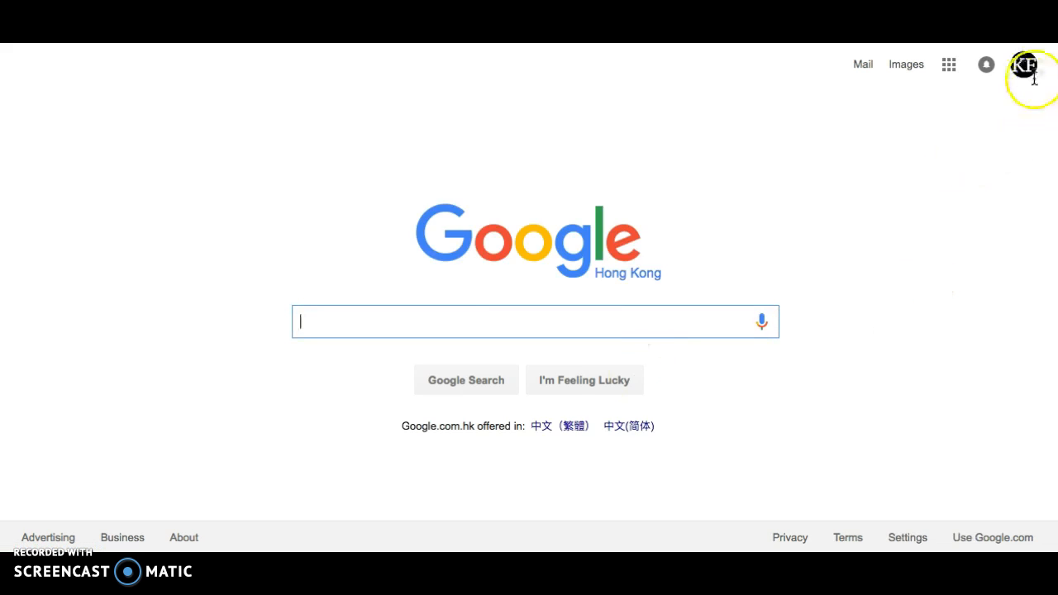
Open Google Drive from the Google apps grid to show My Drive.
{"action": "left_click", "coordinate": [946, 66]}
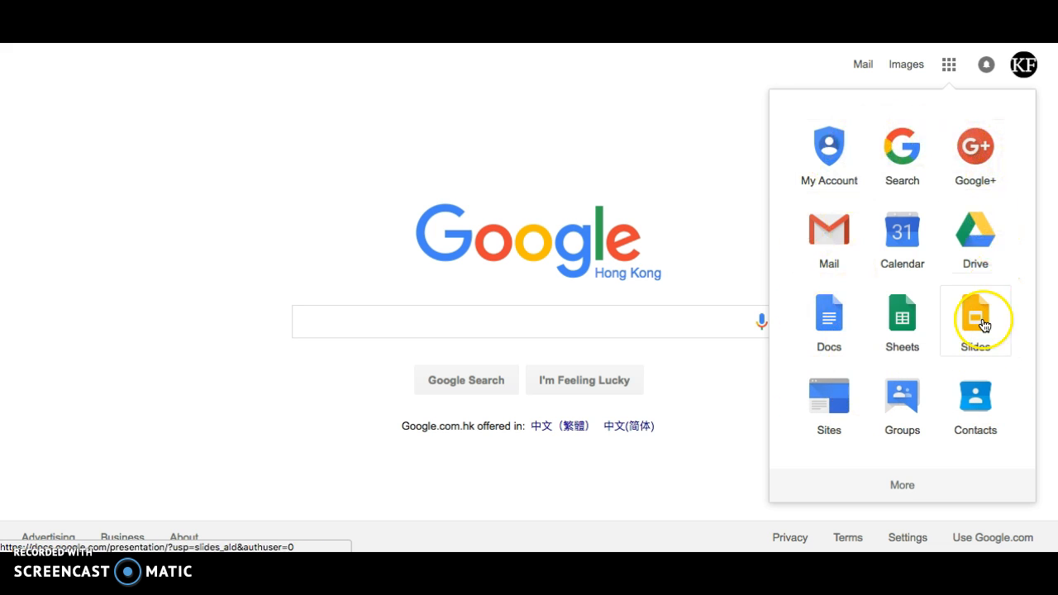
{"action": "left_click", "coordinate": [979, 248]}
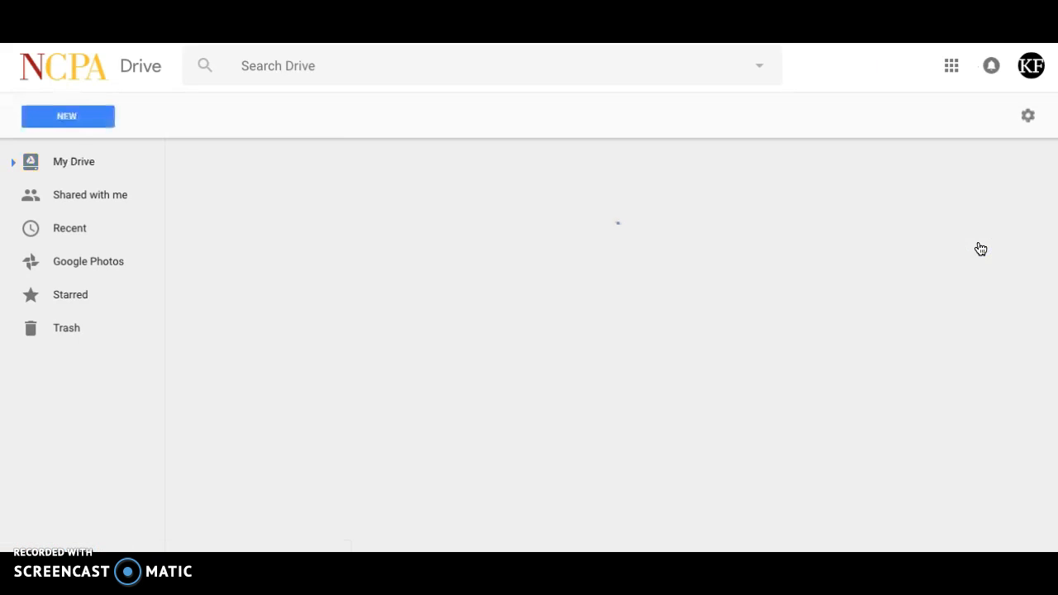
{"action": "left_click", "coordinate": [408, 215]}
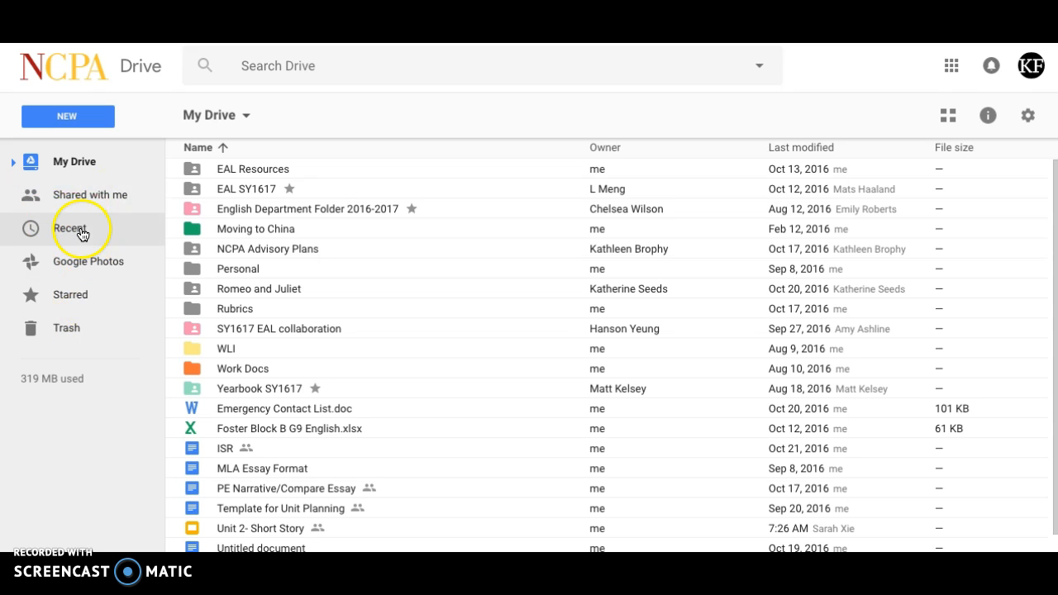
Create a blank Google Docs document from Drive's New menu and click into its page.
{"action": "left_click", "coordinate": [78, 115]}
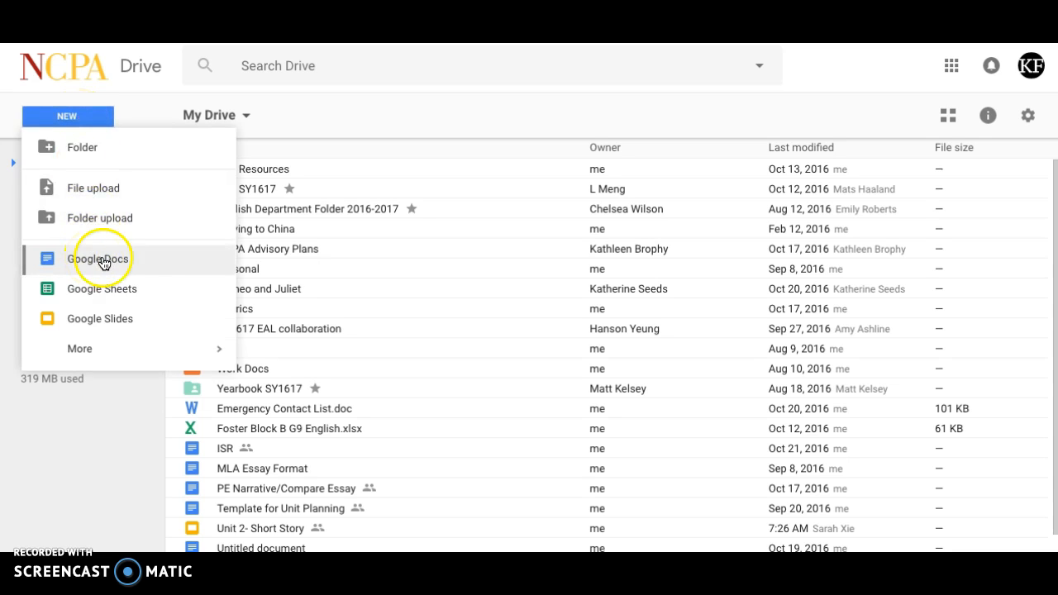
{"action": "left_click", "coordinate": [142, 262]}
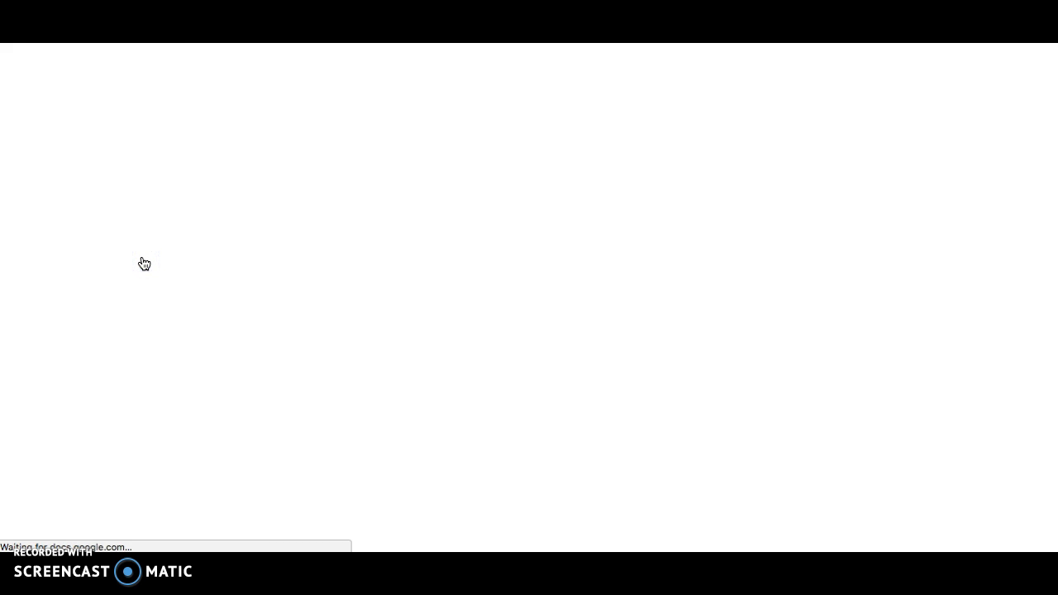
{"action": "left_click", "coordinate": [457, 281]}
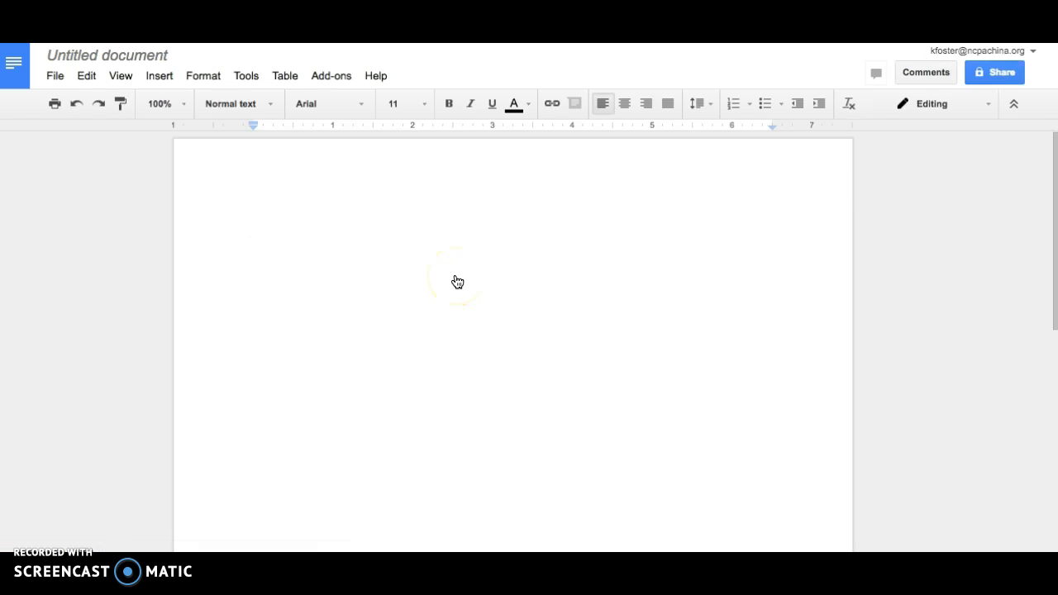
Rename the document to the author's name followed by 'Literary Analysis Essay'.
{"action": "left_click", "coordinate": [396, 244]}
{"action": "left_click", "coordinate": [159, 60]}
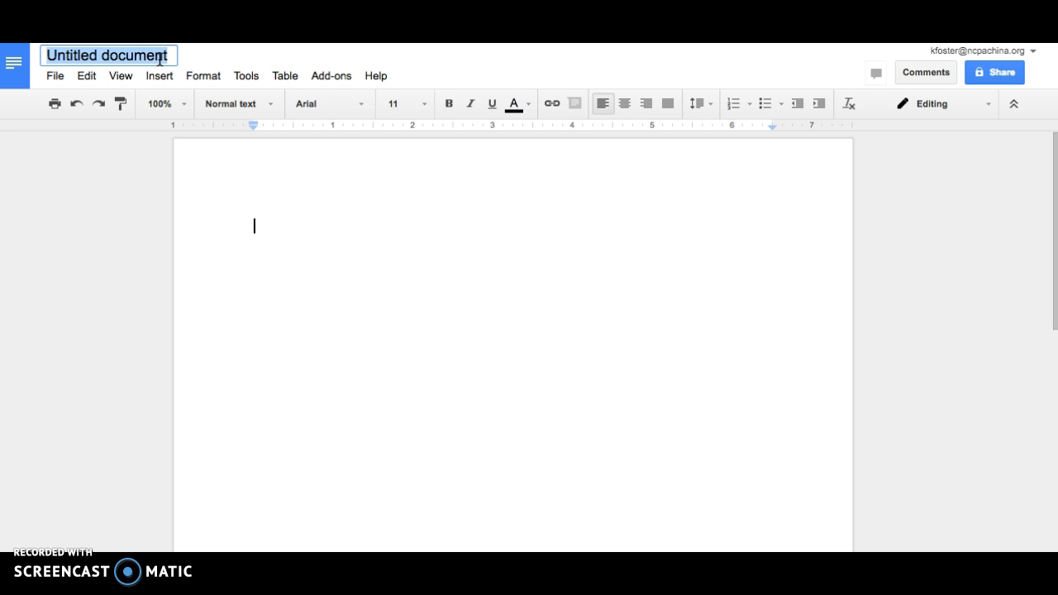
{"action": "type", "text": "K"}
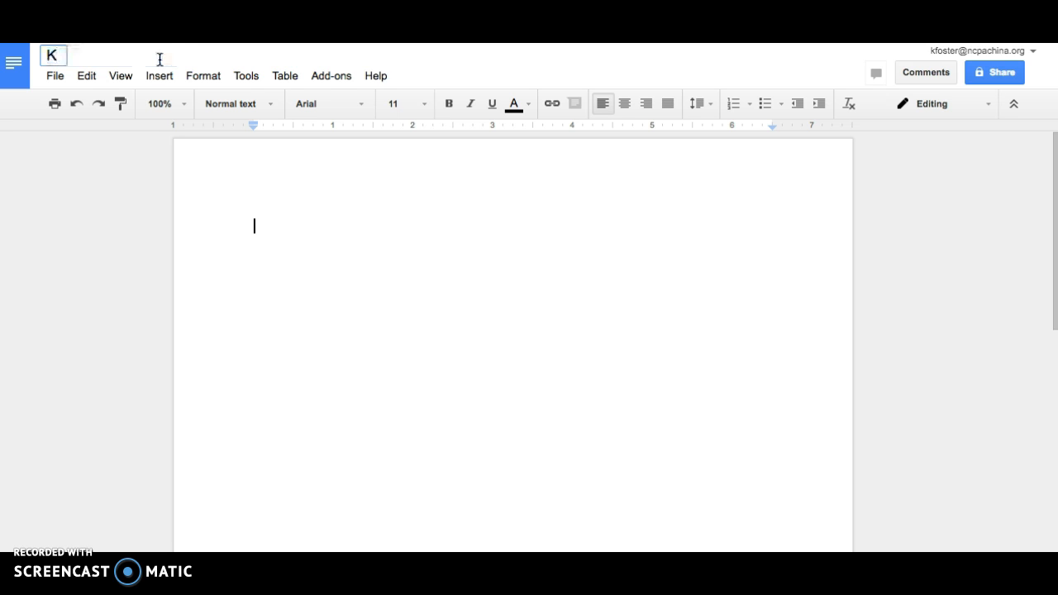
{"action": "type", "text": "Foster Literary Analy"}
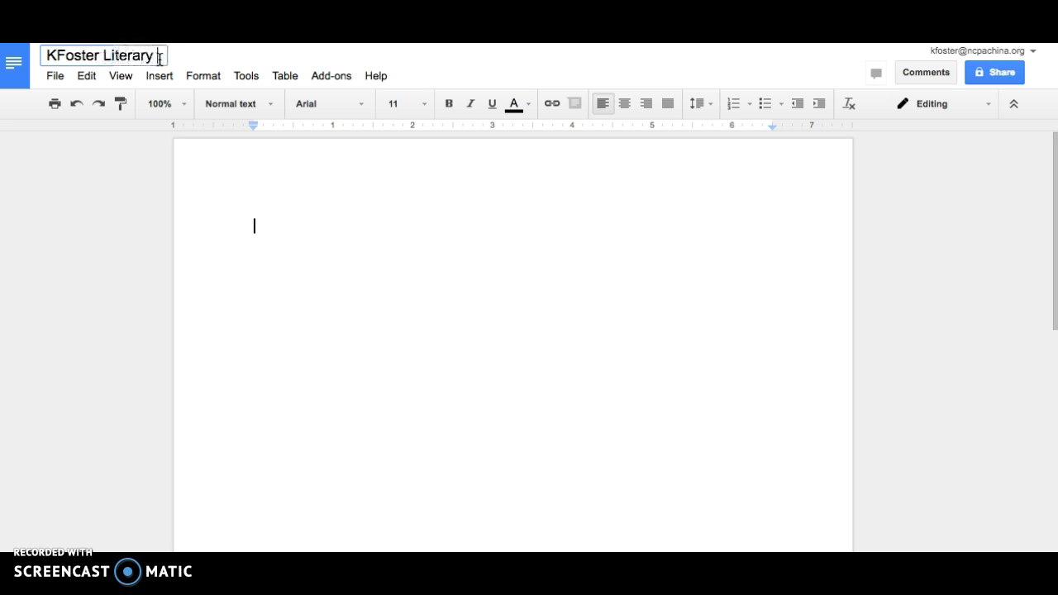
{"action": "type", "text": "sis Essay"}
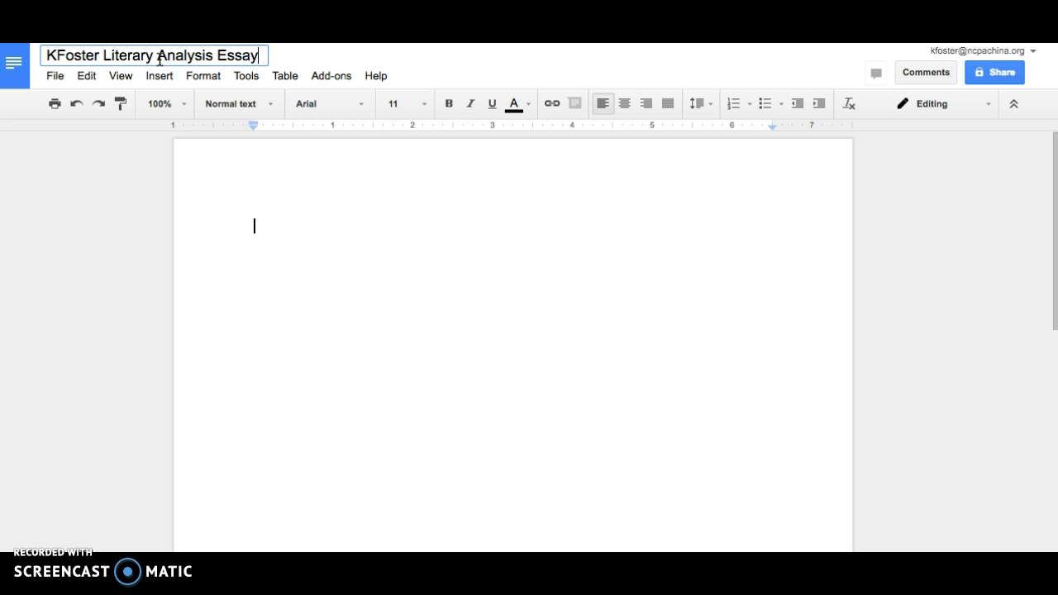
{"action": "left_click", "coordinate": [317, 243]}
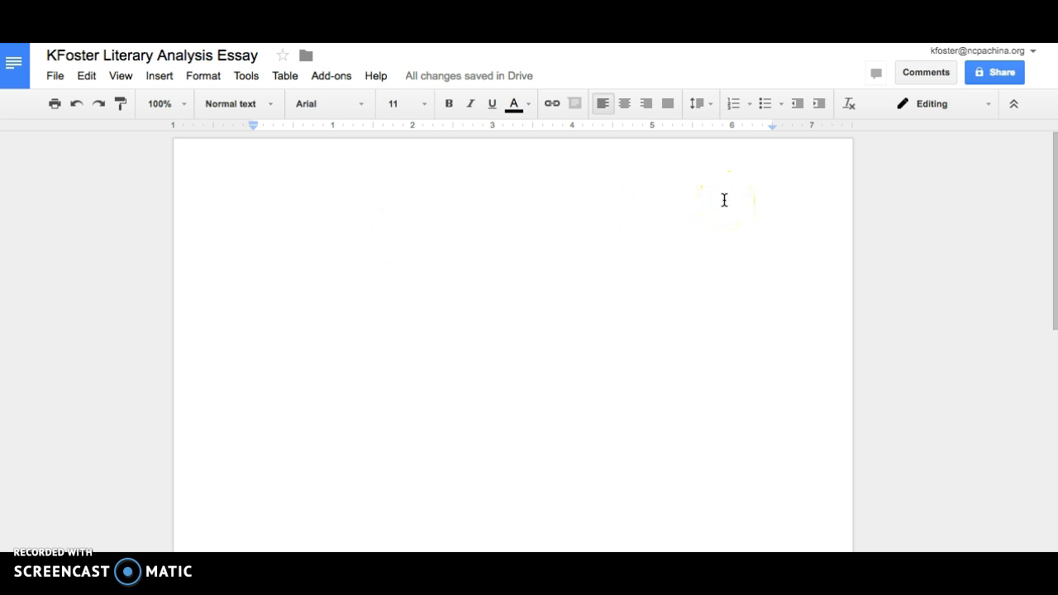
Share the essay with one recipient's e-mail address at Can edit access and send it.
{"action": "left_click", "coordinate": [1017, 74]}
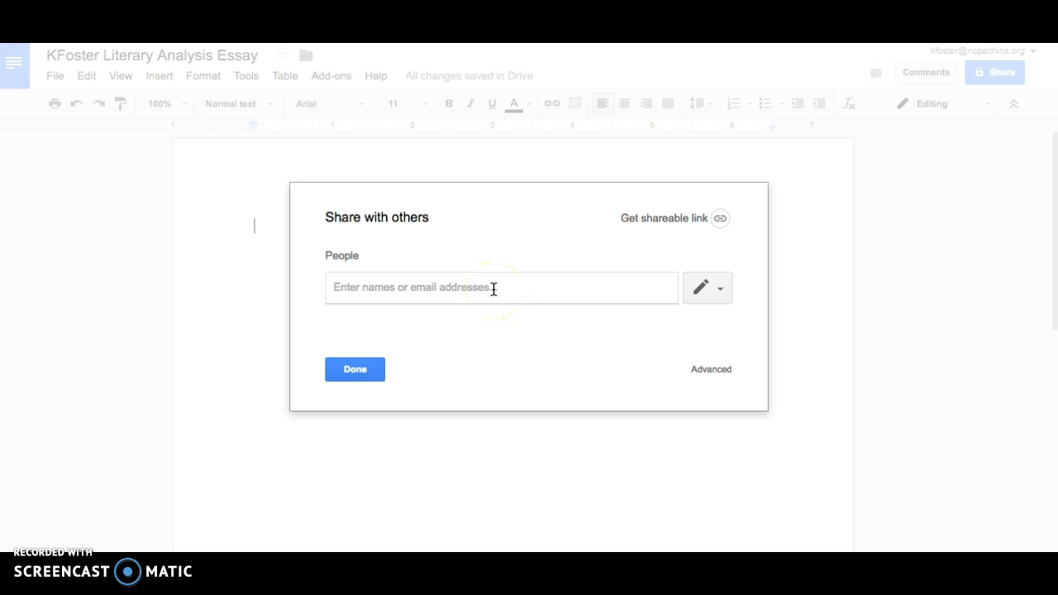
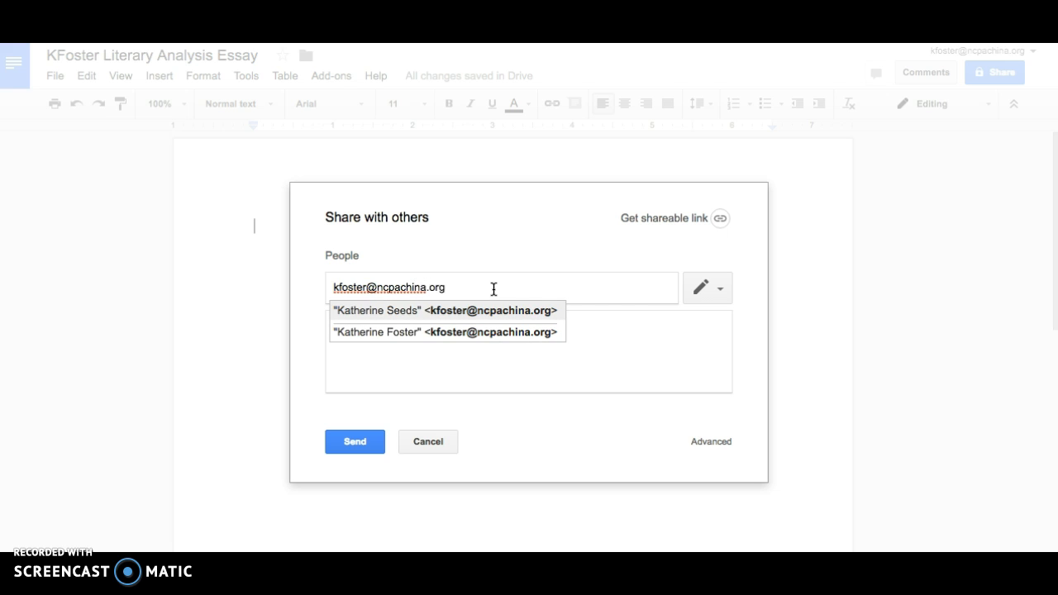
{"action": "left_click", "coordinate": [610, 328]}
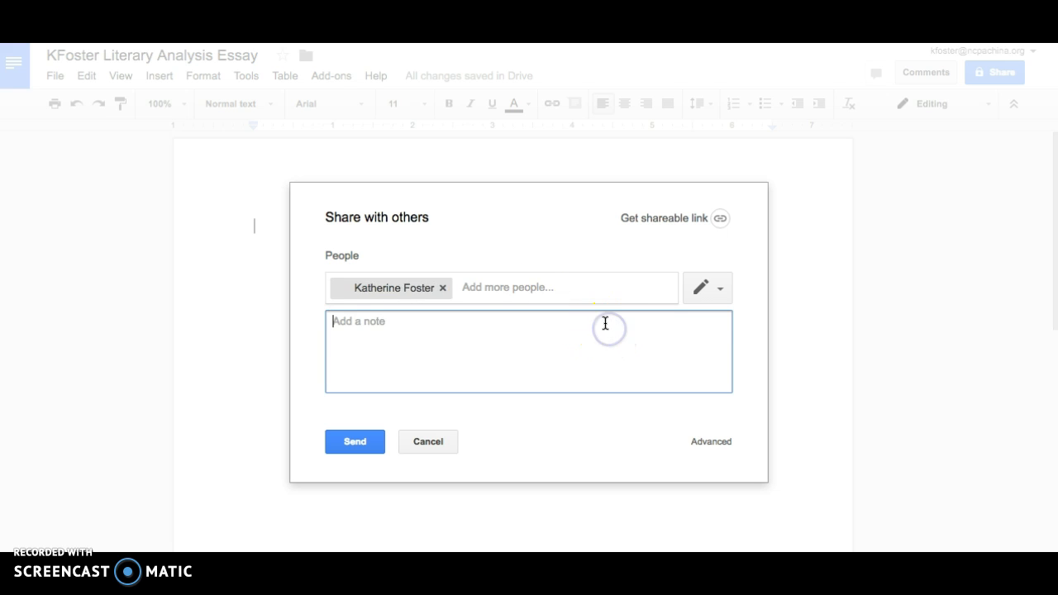
{"action": "left_click", "coordinate": [720, 289]}
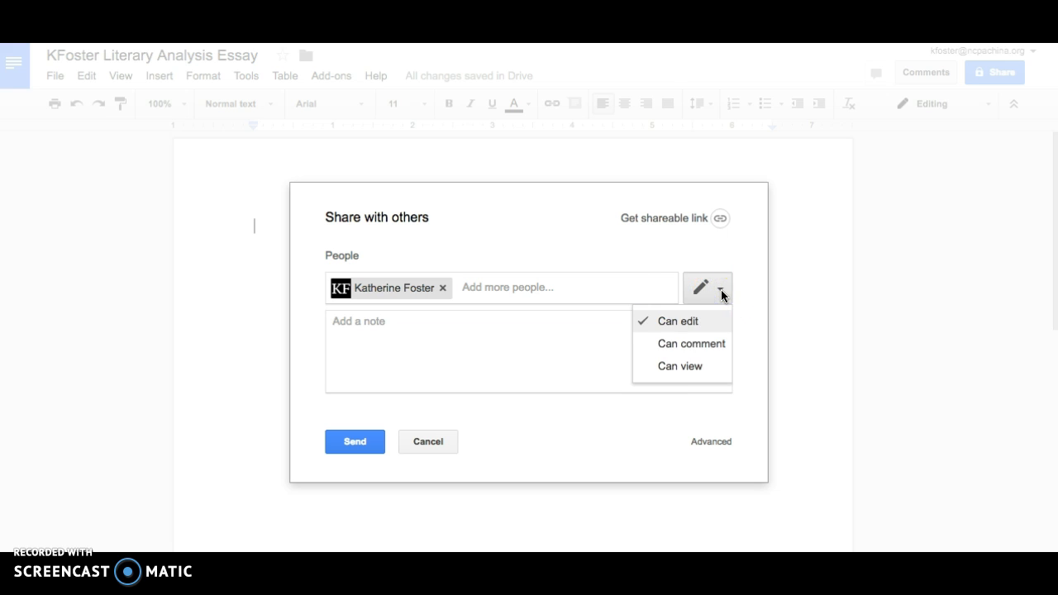
{"action": "left_click", "coordinate": [701, 373]}
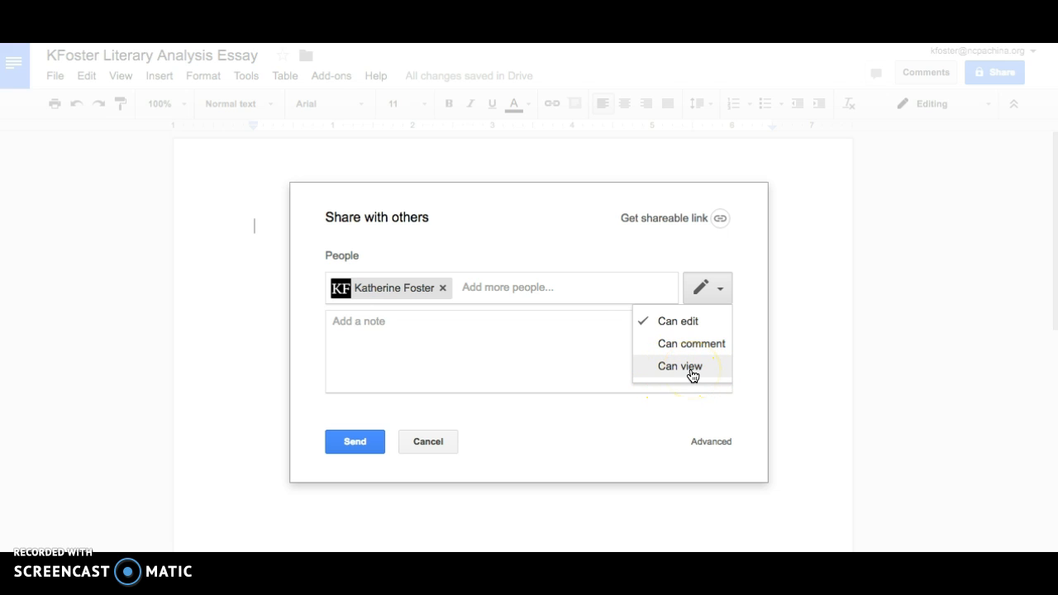
{"action": "left_click", "coordinate": [683, 329]}
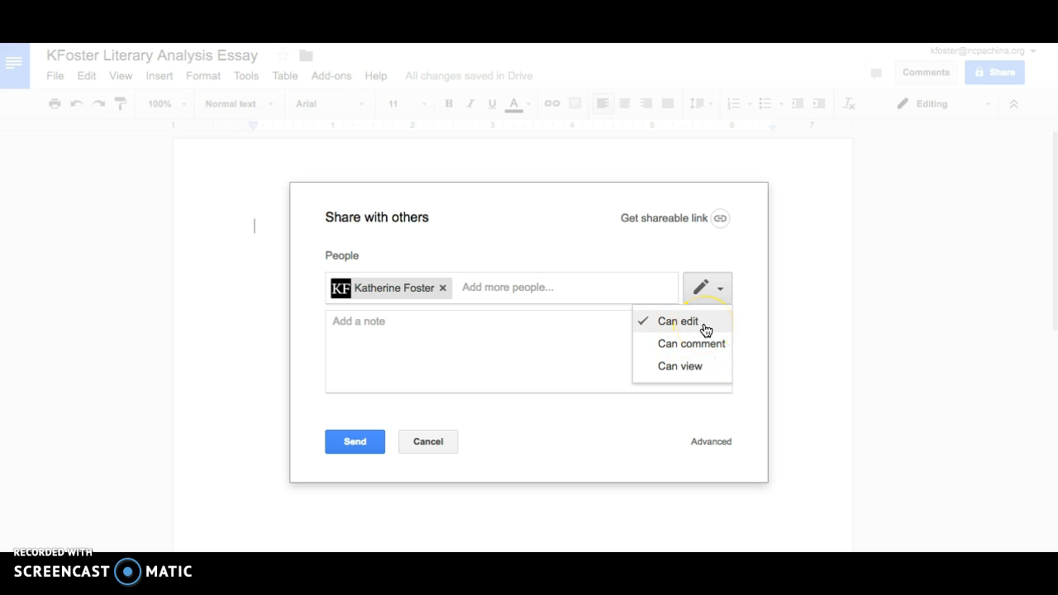
{"action": "left_click", "coordinate": [709, 353]}
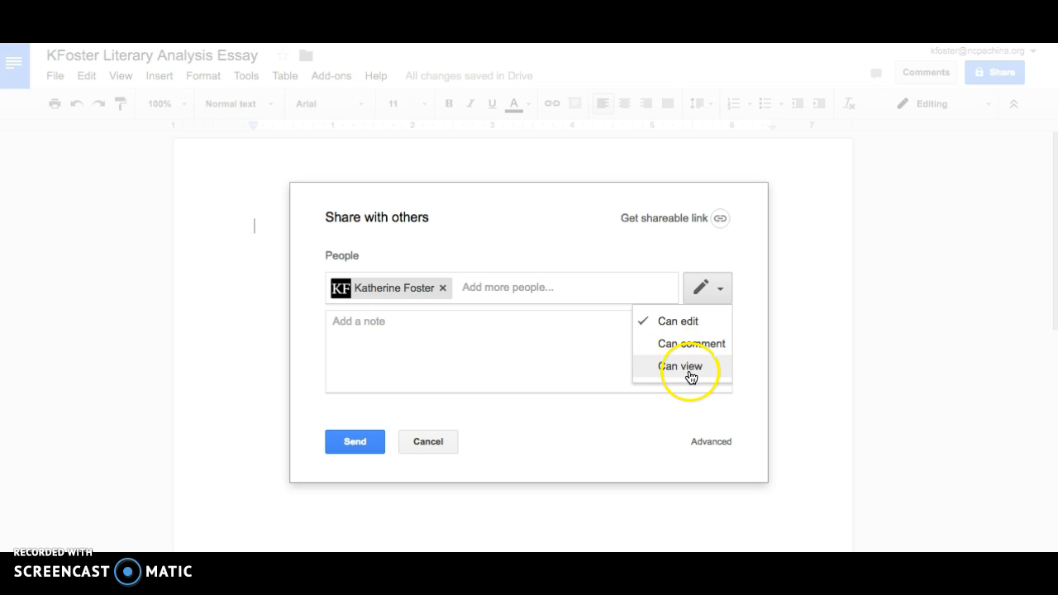
{"action": "left_click", "coordinate": [697, 322]}
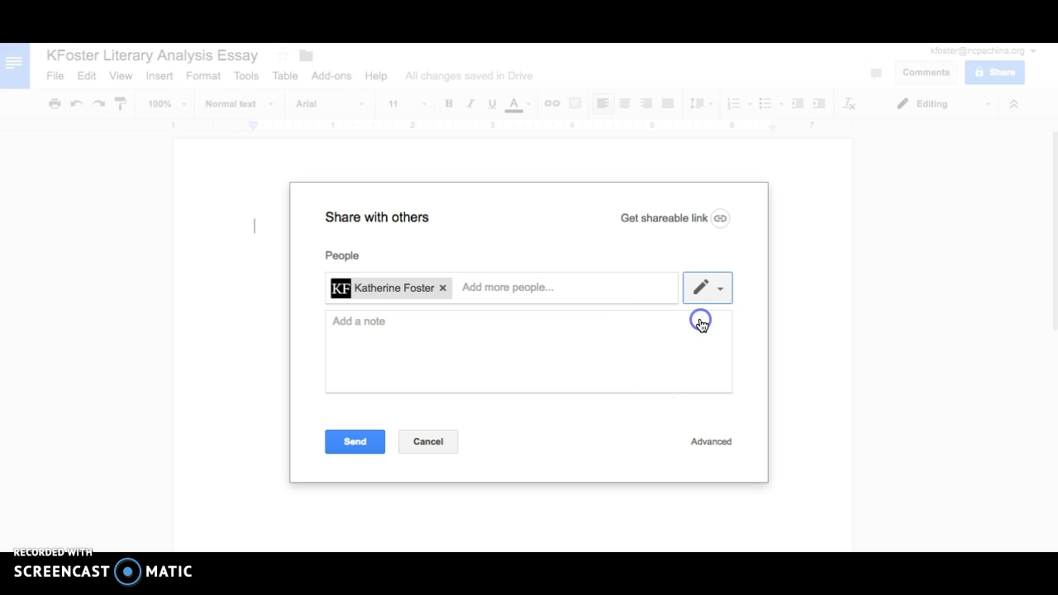
{"action": "left_click", "coordinate": [365, 445]}
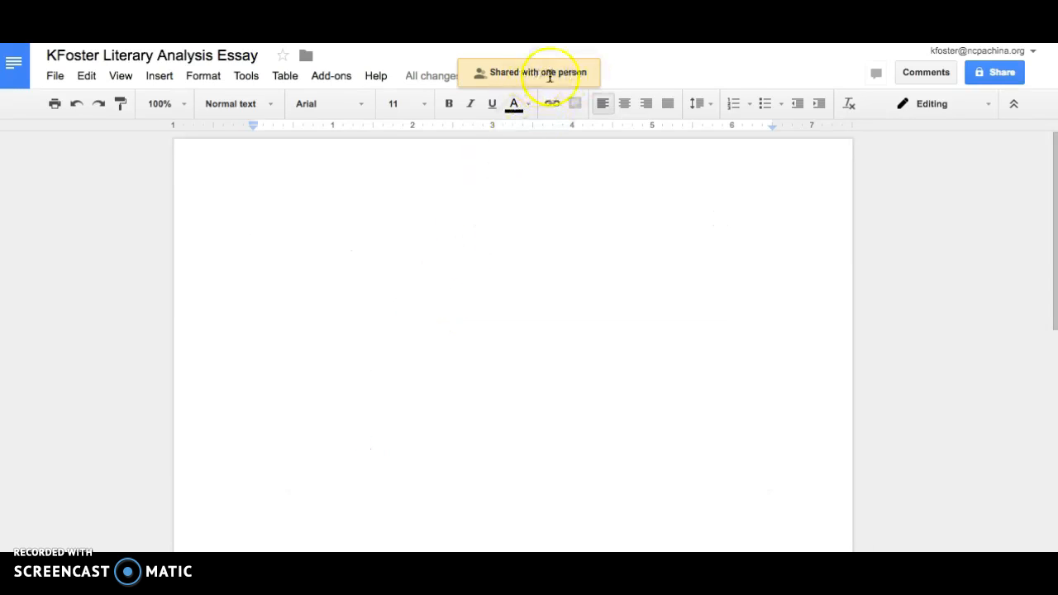
{"action": "left_click", "coordinate": [364, 104]}
{"action": "left_click", "coordinate": [367, 179]}
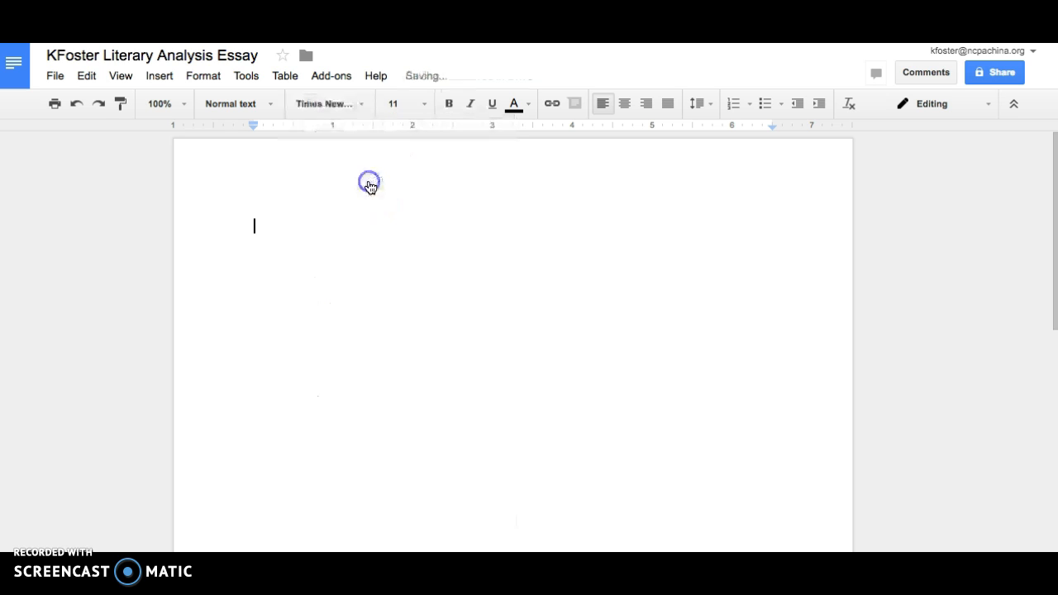
{"action": "left_click", "coordinate": [426, 112]}
{"action": "left_click", "coordinate": [420, 221]}
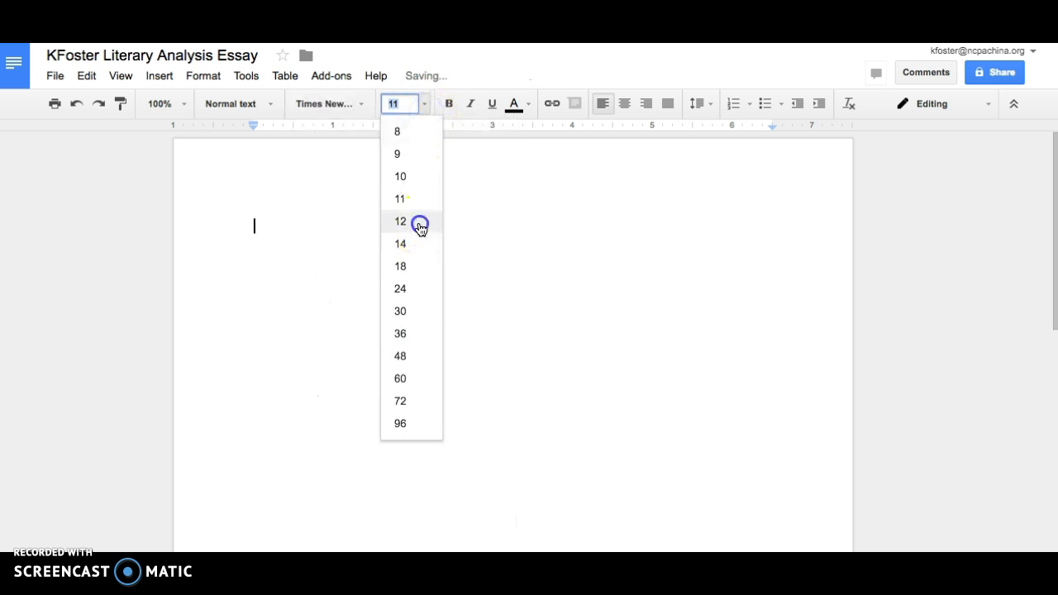
{"action": "left_click", "coordinate": [701, 104]}
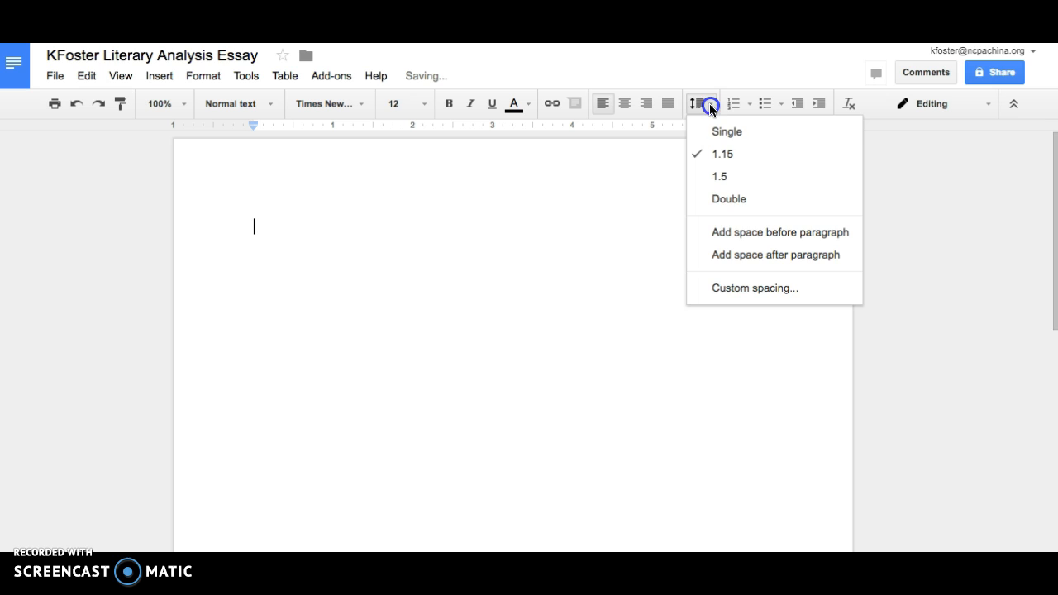
{"action": "left_click", "coordinate": [725, 195]}
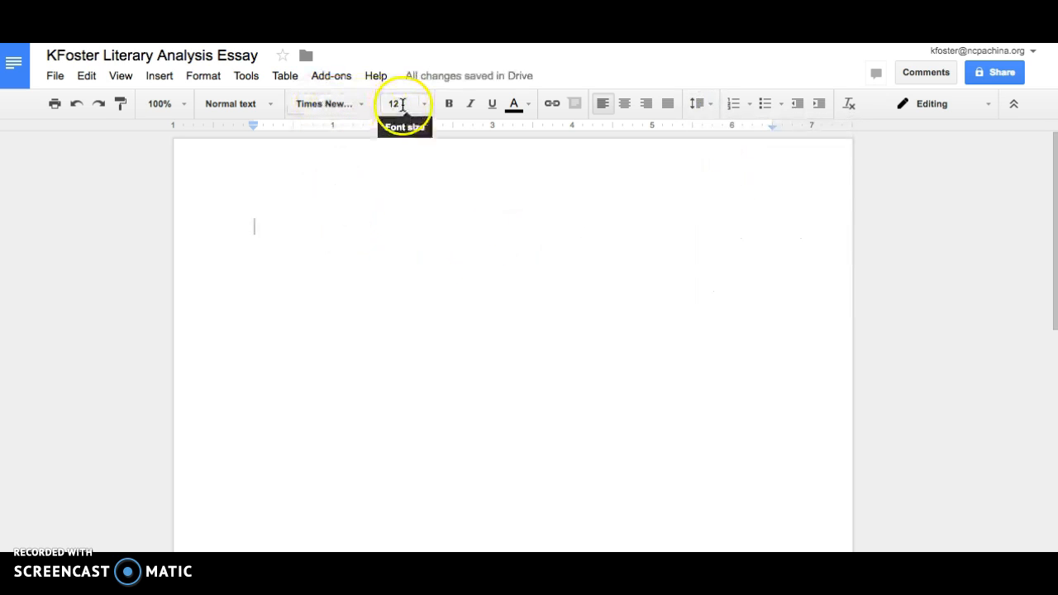
{"action": "left_click", "coordinate": [704, 106]}
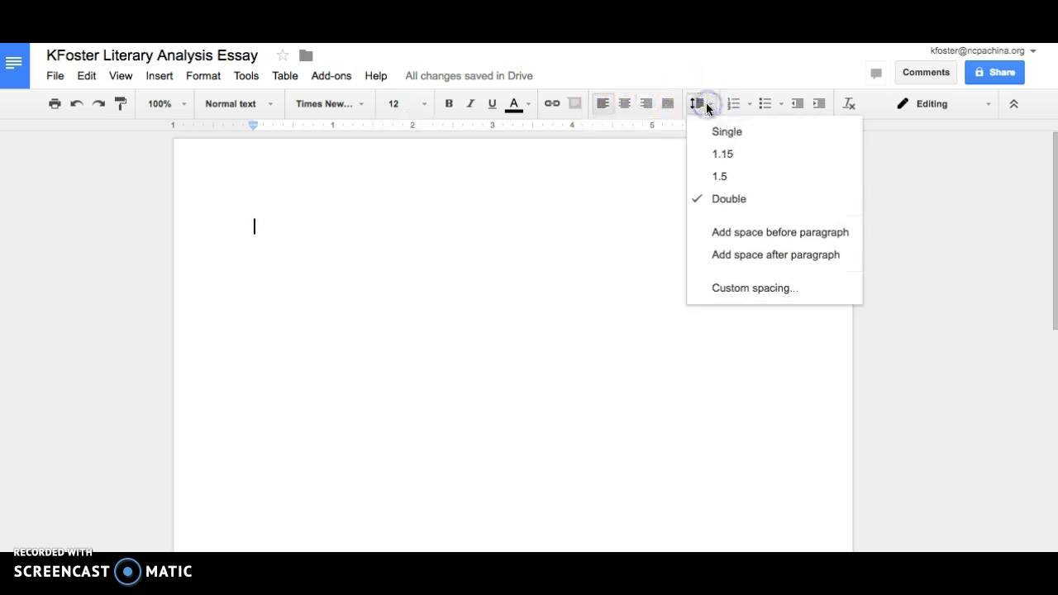
{"action": "left_click", "coordinate": [433, 231]}
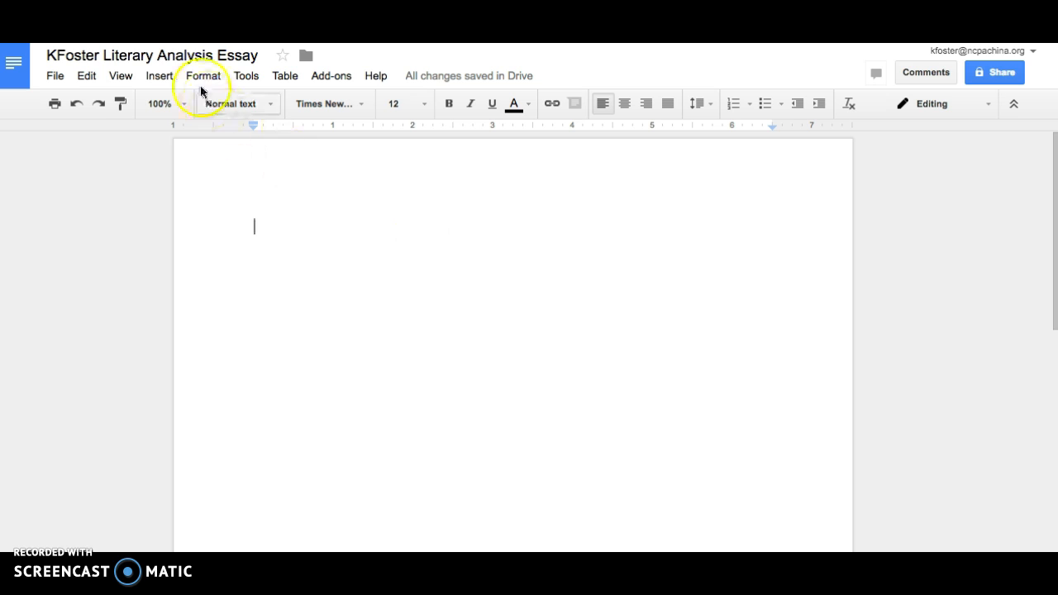
Insert automatic page numbers at the top right of every page.
{"action": "left_click", "coordinate": [160, 76]}
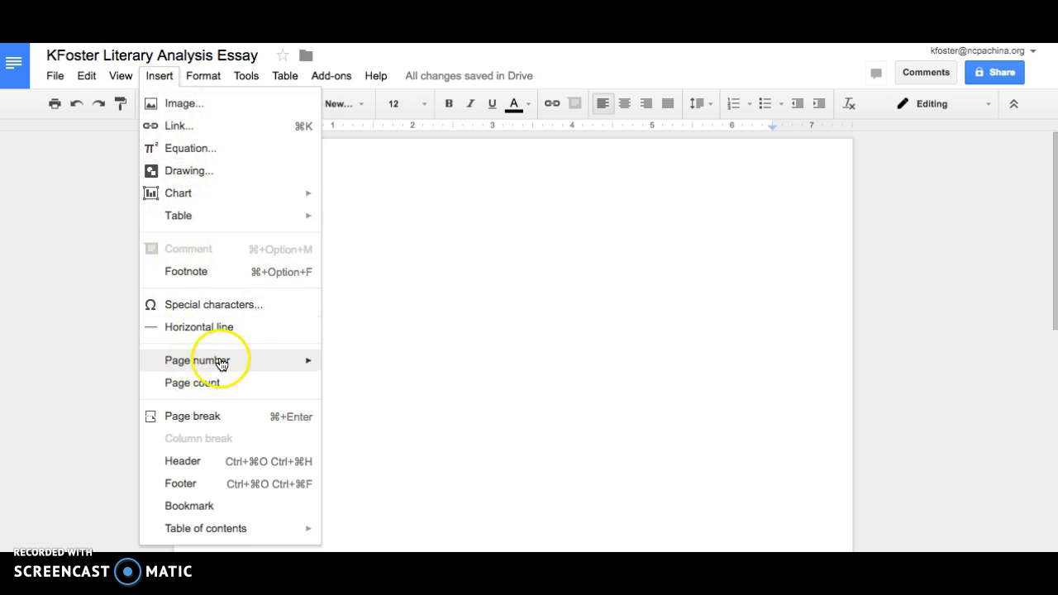
{"action": "mouse_move", "coordinate": [246, 365]}
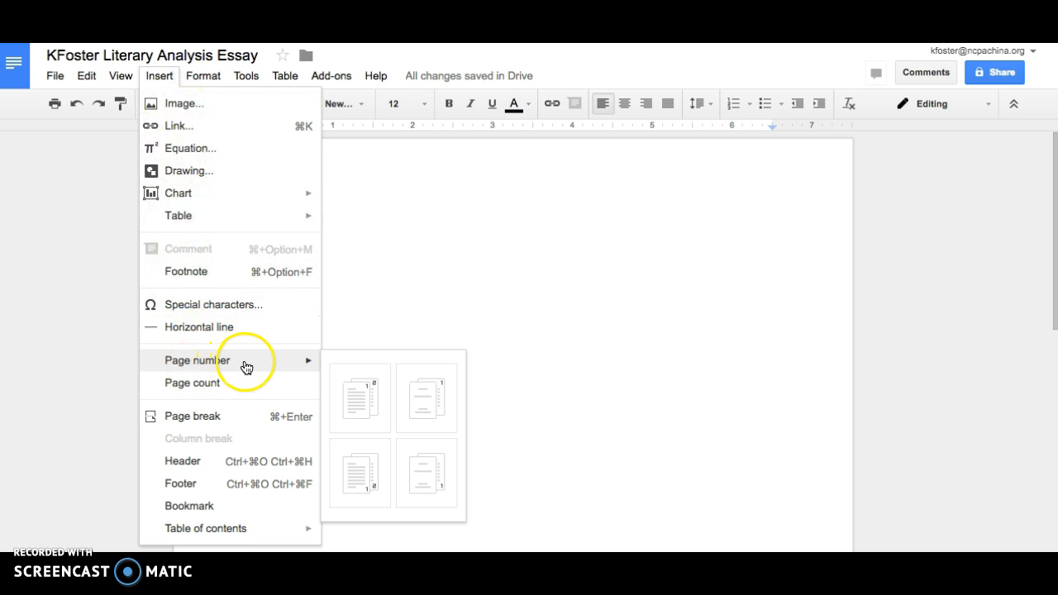
{"action": "left_click", "coordinate": [371, 394]}
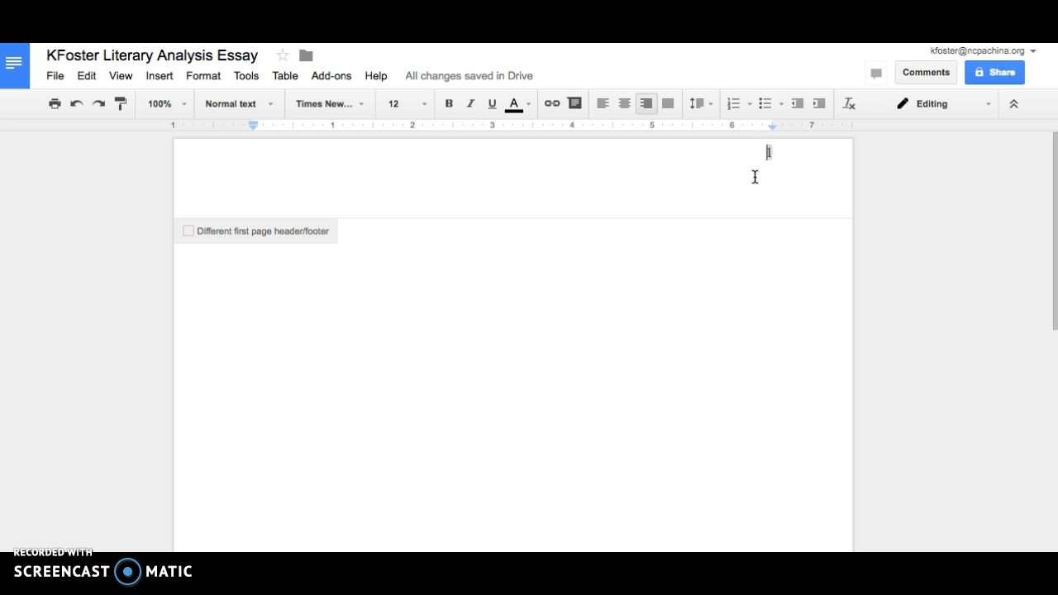
Put the author's surname before the page number on the header line.
{"action": "type", "text": "Foster"}
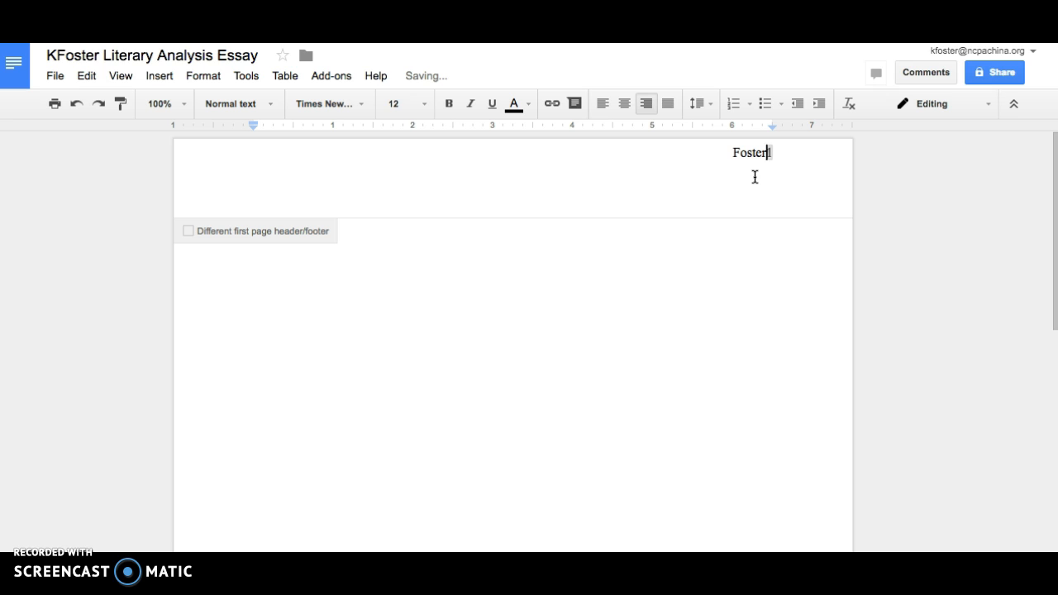
{"action": "left_click", "coordinate": [723, 153]}
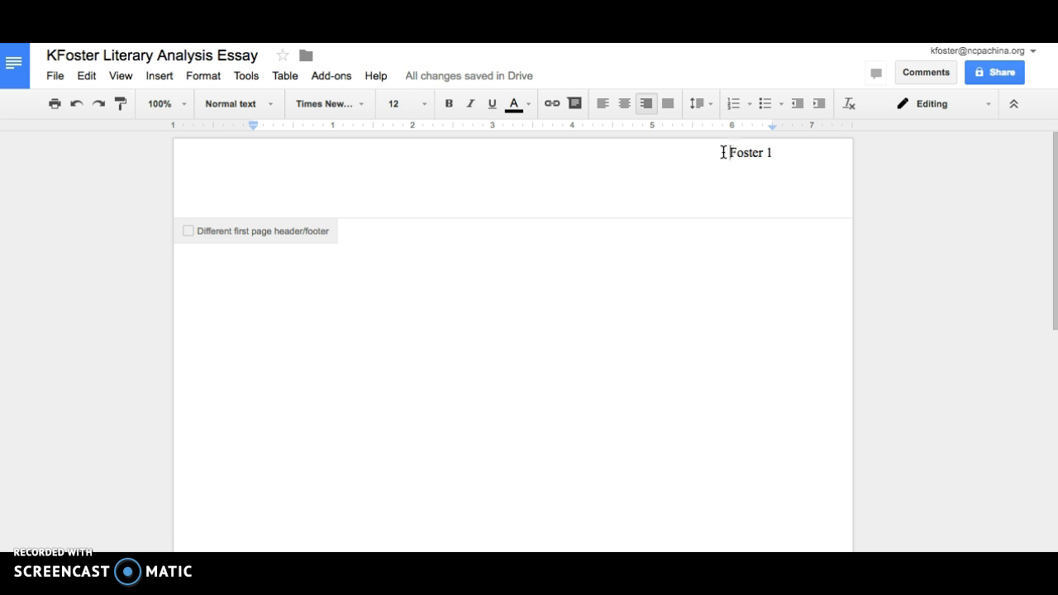
{"action": "key", "text": "Return"}
{"action": "left_click", "coordinate": [774, 158]}
{"action": "left_click", "coordinate": [720, 189]}
{"action": "left_click", "coordinate": [730, 189]}
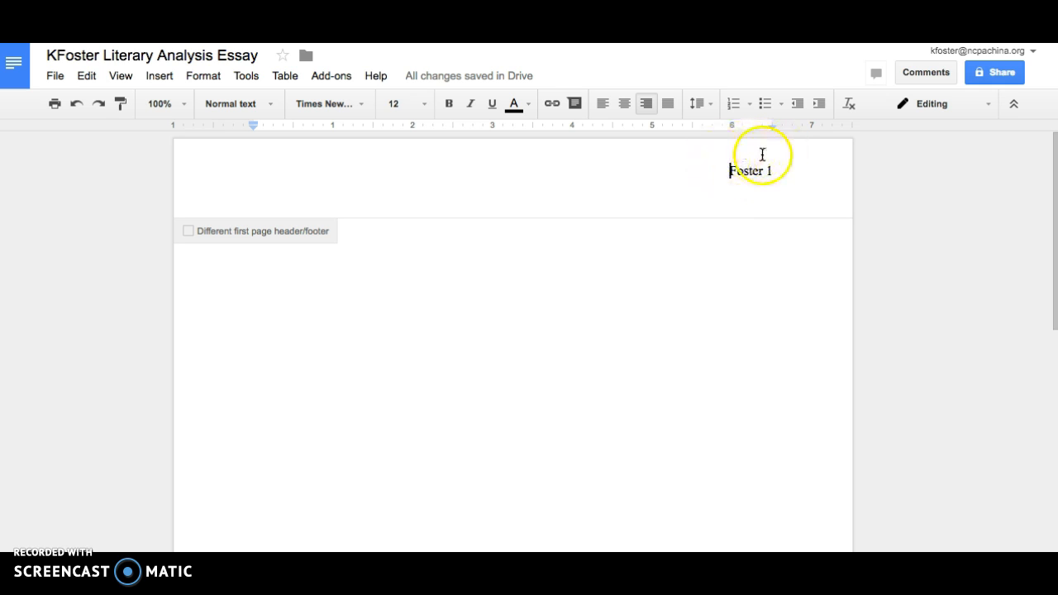
{"action": "left_click", "coordinate": [759, 153]}
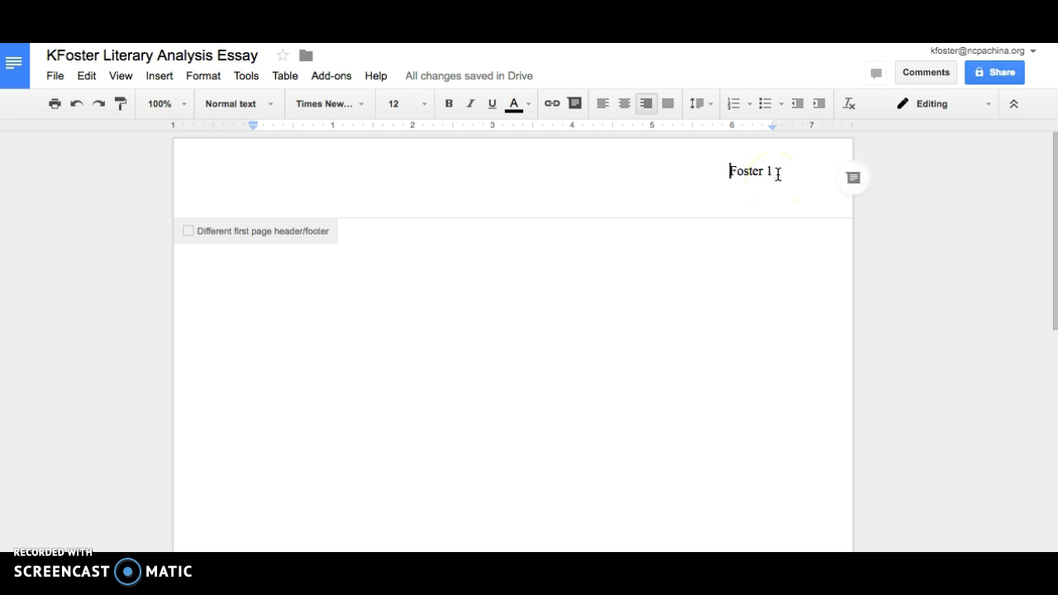
{"action": "left_click", "coordinate": [769, 171]}
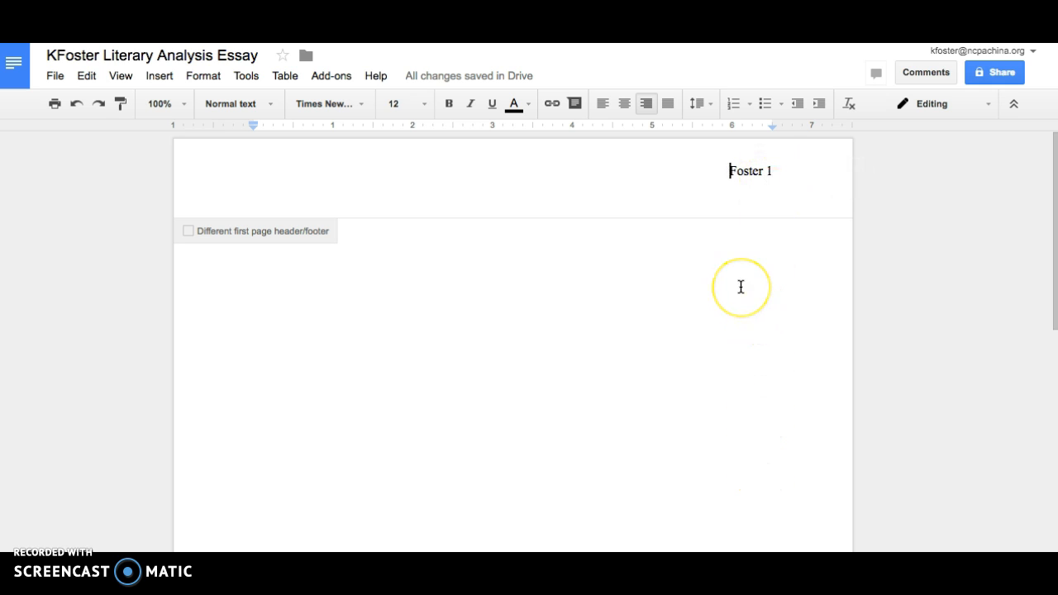
Type the student's name and the teacher's name as the first two body lines.
{"action": "left_click", "coordinate": [609, 267]}
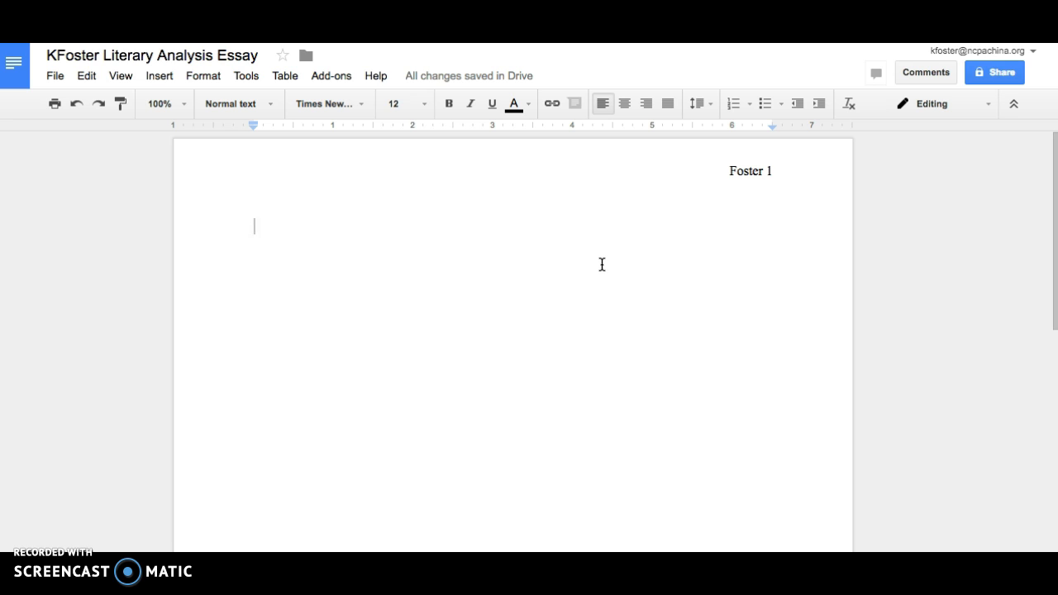
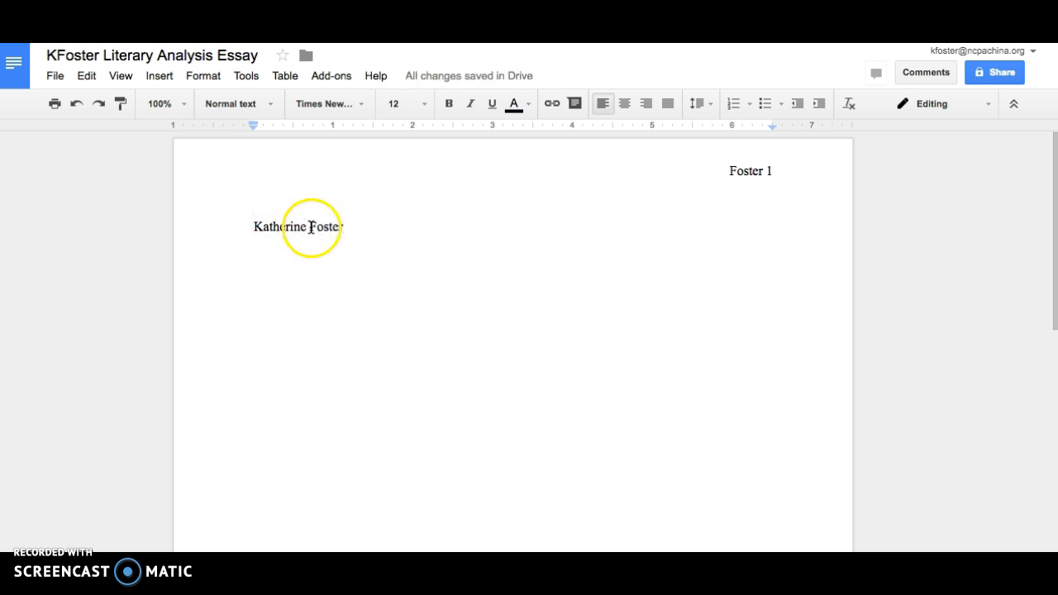
{"action": "key", "text": "Return"}
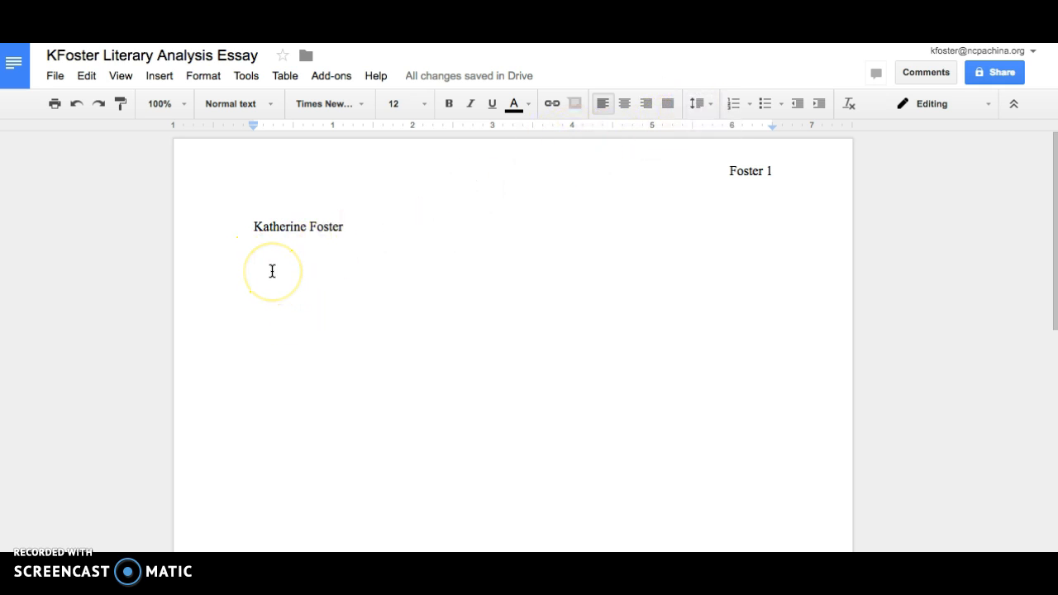
{"action": "type", "text": "Mrs. Foster"}
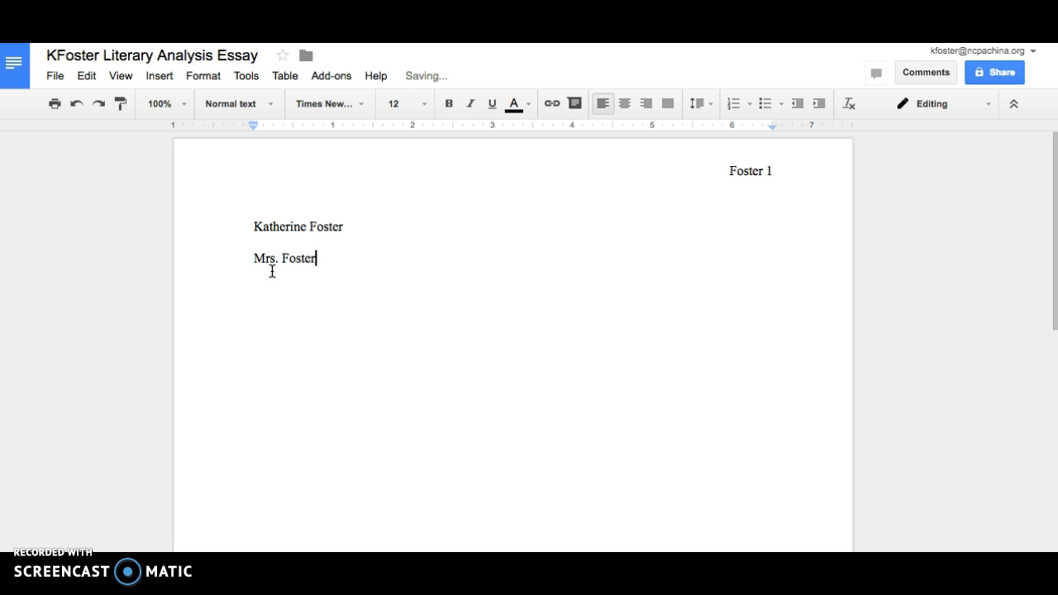
{"action": "key", "text": "Return"}
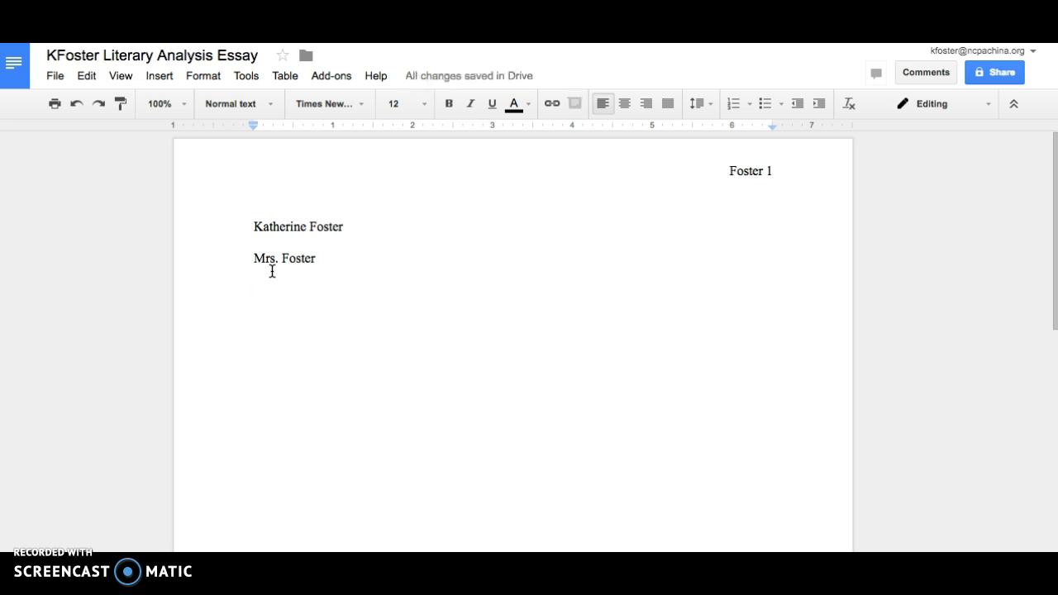
Add 'English 9 - Block B' and '4 November 2016' as the class and date lines.
{"action": "type", "text": "English "}
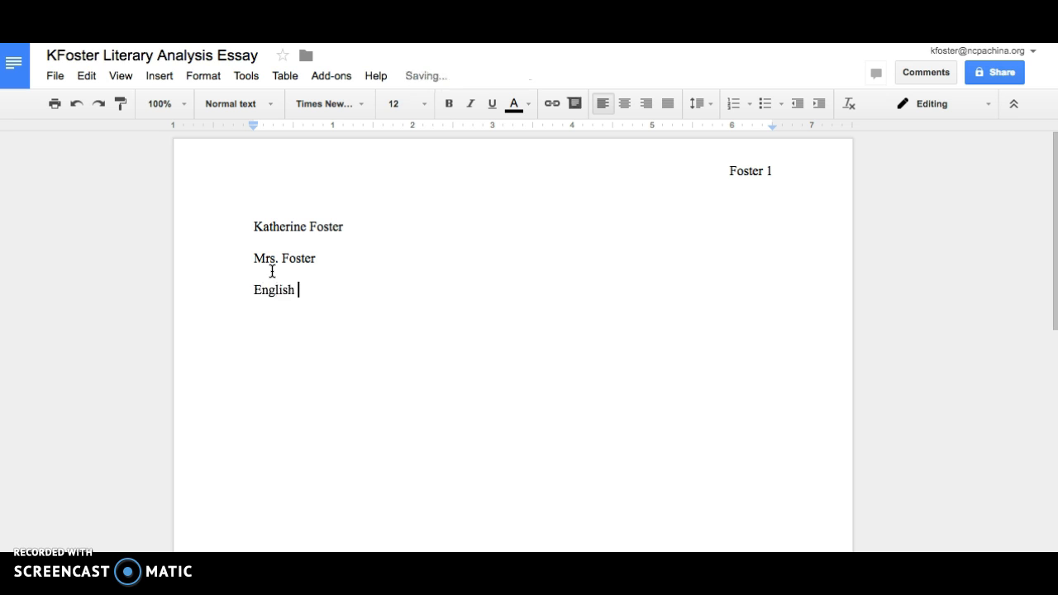
{"action": "type", "text": "9 - Blcok"}
{"action": "key", "text": "BackSpace"}
{"action": "key", "text": "BackSpace"}
{"action": "key", "text": "BackSpace"}
{"action": "key", "text": "BackSpace"}
{"action": "type", "text": "ock B"}
{"action": "key", "text": "BackSpace"}
{"action": "type", "text": "H"}
{"action": "key", "text": "BackSpace"}
{"action": "type", "text": "B"}
{"action": "key", "text": "Return"}
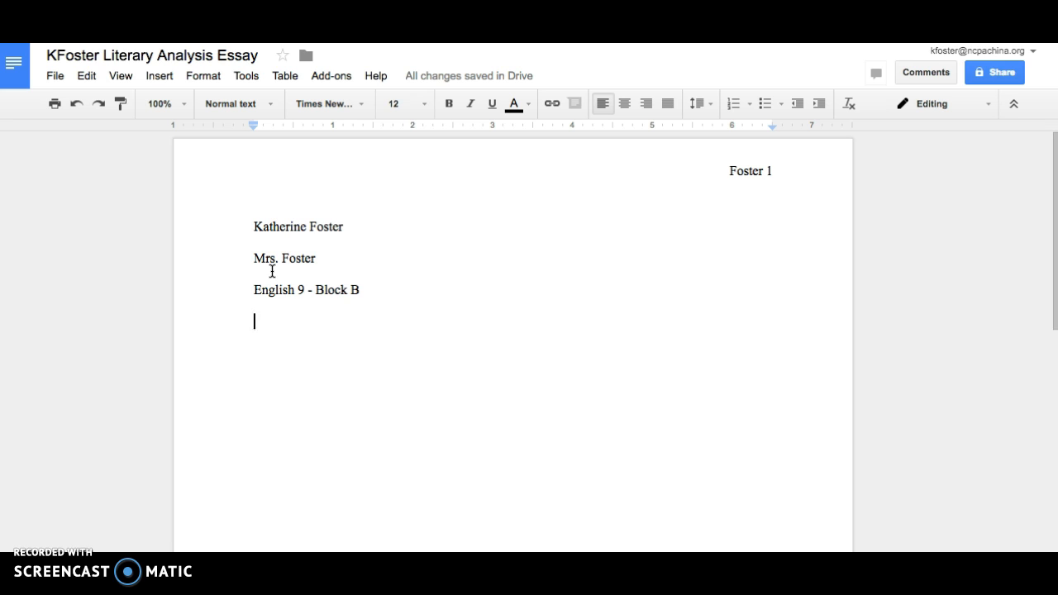
{"action": "type", "text": "N"}
{"action": "key", "text": "BackSpace"}
{"action": "type", "text": "4 November"}
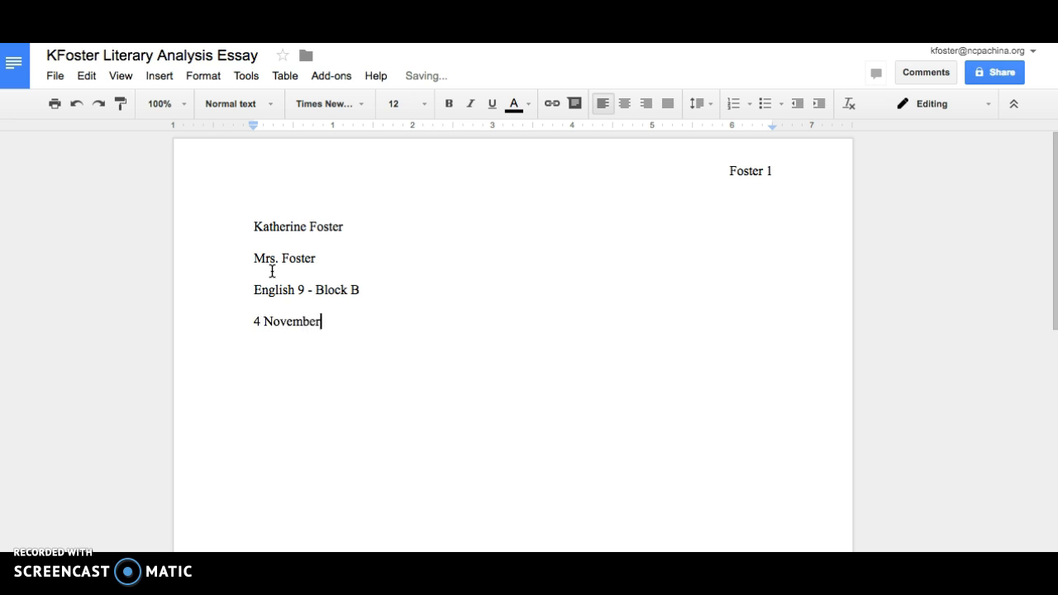
{"action": "type", "text": " 2016"}
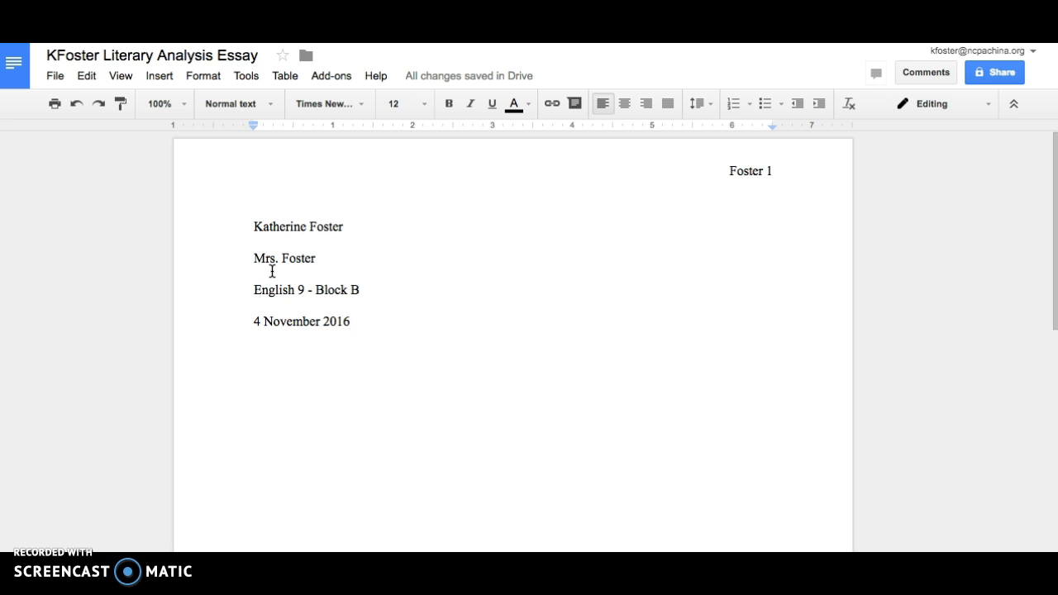
{"action": "left_click_drag", "start_coordinate": [260, 322], "coordinate": [253, 323]}
{"action": "left_click_drag", "start_coordinate": [321, 322], "coordinate": [263, 322]}
{"action": "left_click", "coordinate": [363, 322]}
Add a centred 'Title ********' placeholder line below the date.
{"action": "key", "text": "Return"}
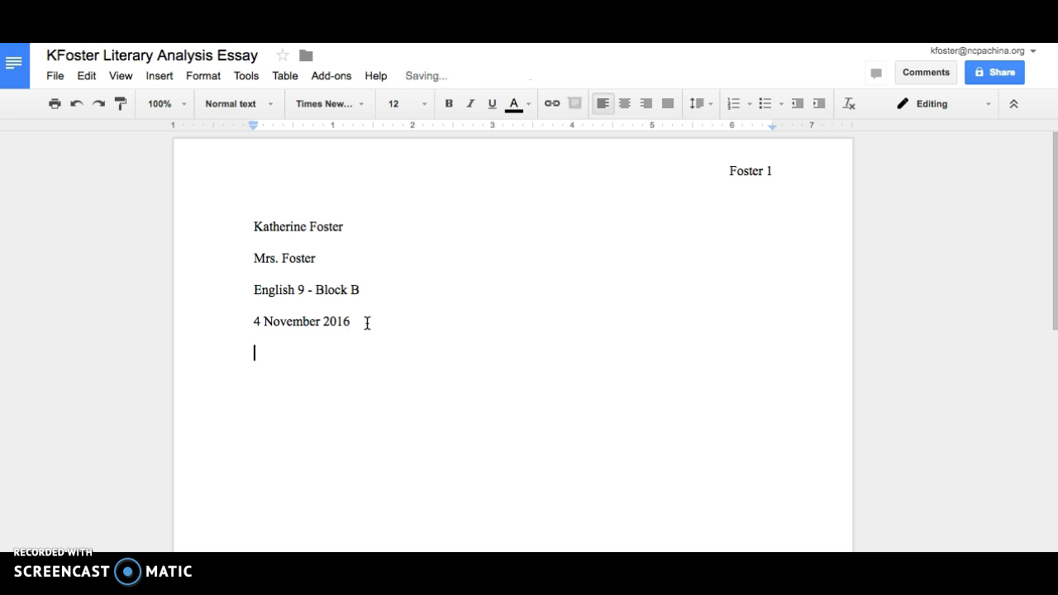
{"action": "left_click", "coordinate": [627, 109]}
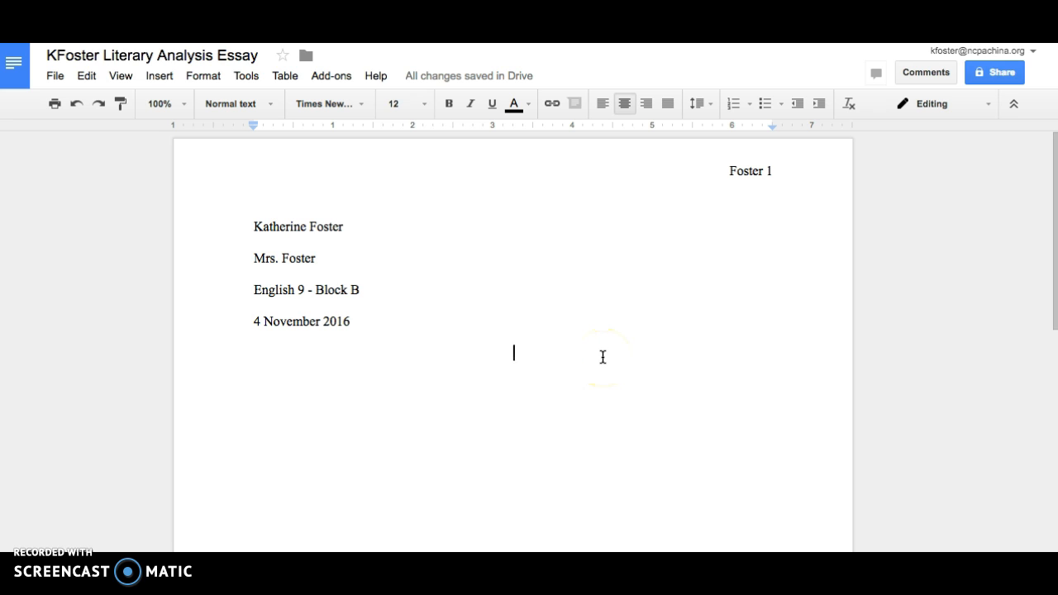
{"action": "type", "text": "Title ********"}
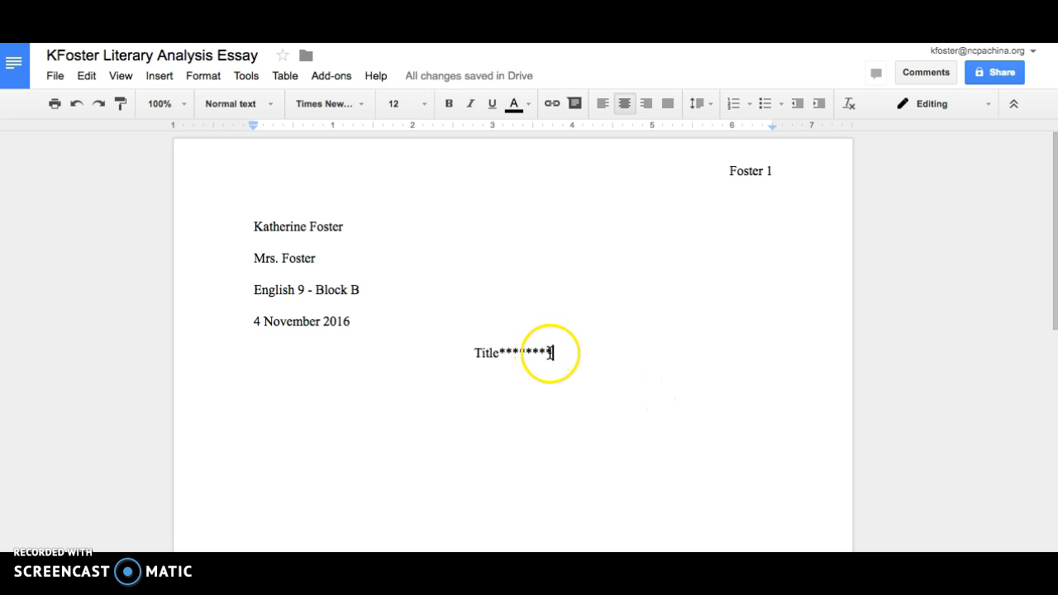
{"action": "left_click_drag", "start_coordinate": [553, 354], "coordinate": [472, 351]}
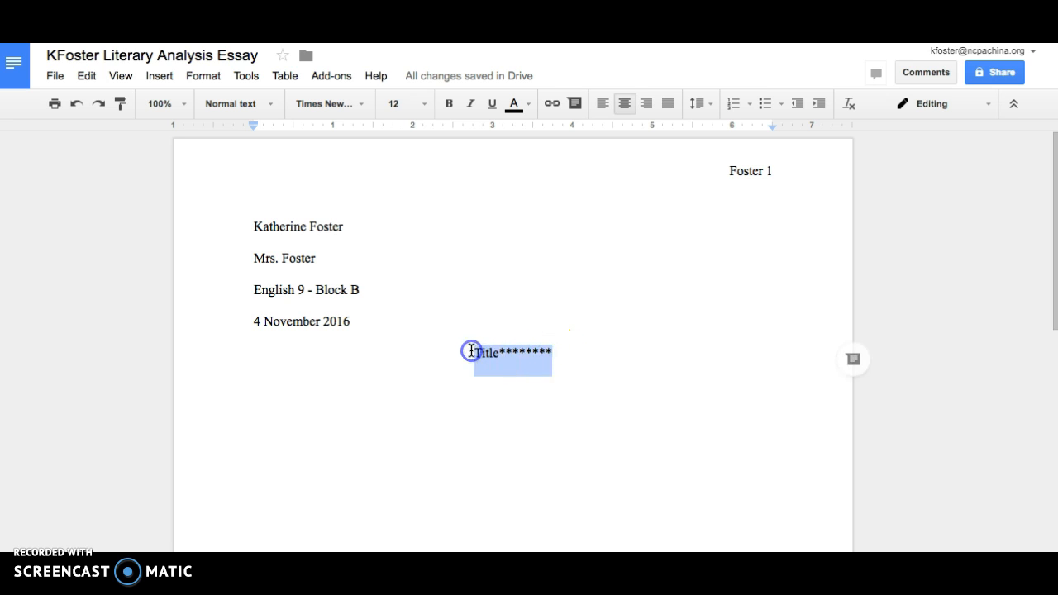
Comment 'Make a Title when you think of one.' on the title, then add a line below it.
{"action": "left_click", "coordinate": [854, 359]}
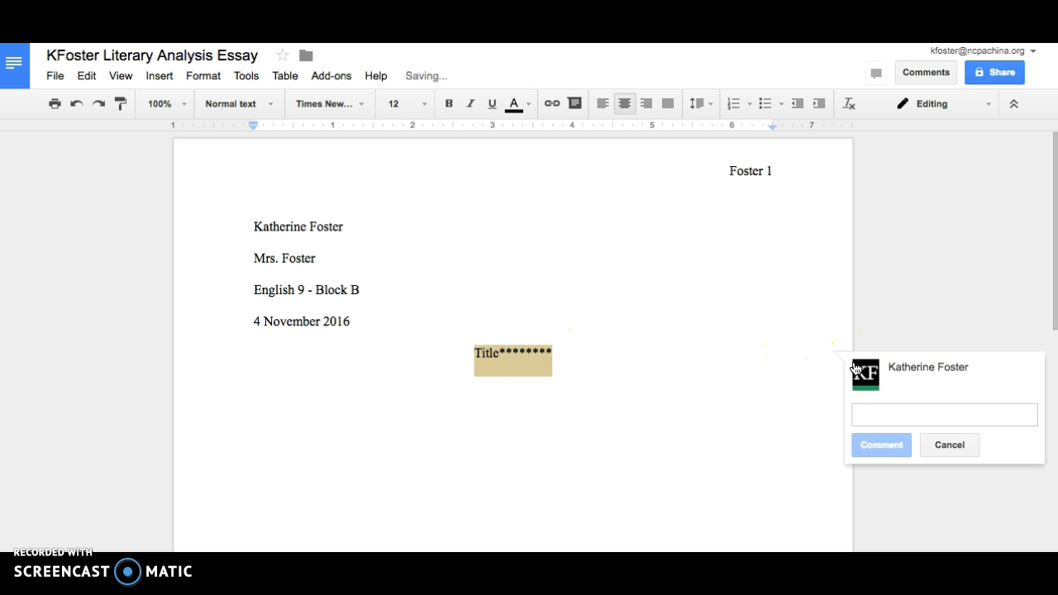
{"action": "type", "text": "Make a "}
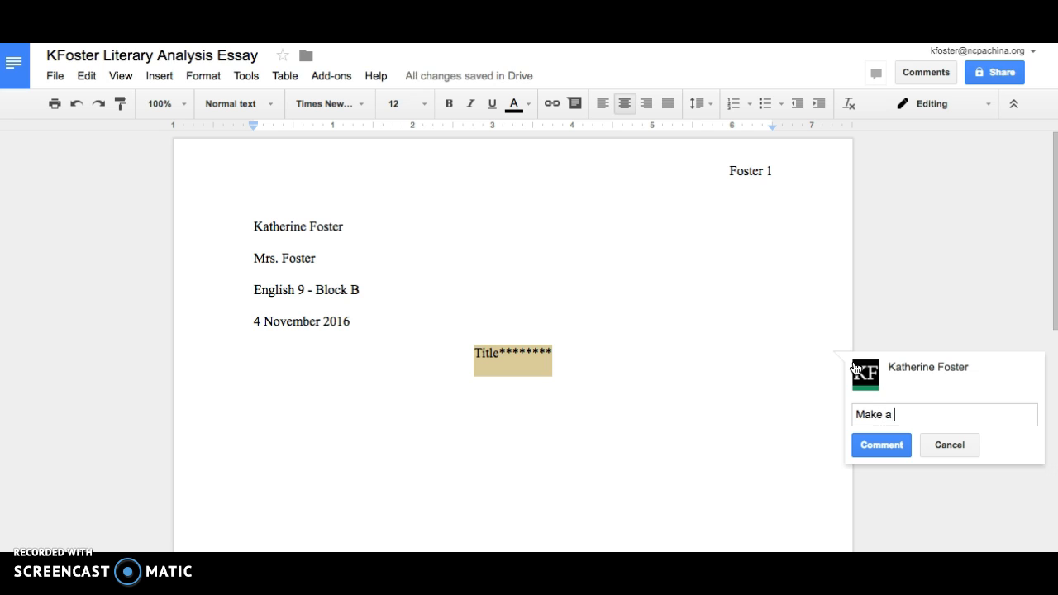
{"action": "type", "text": "Title when you think of one."}
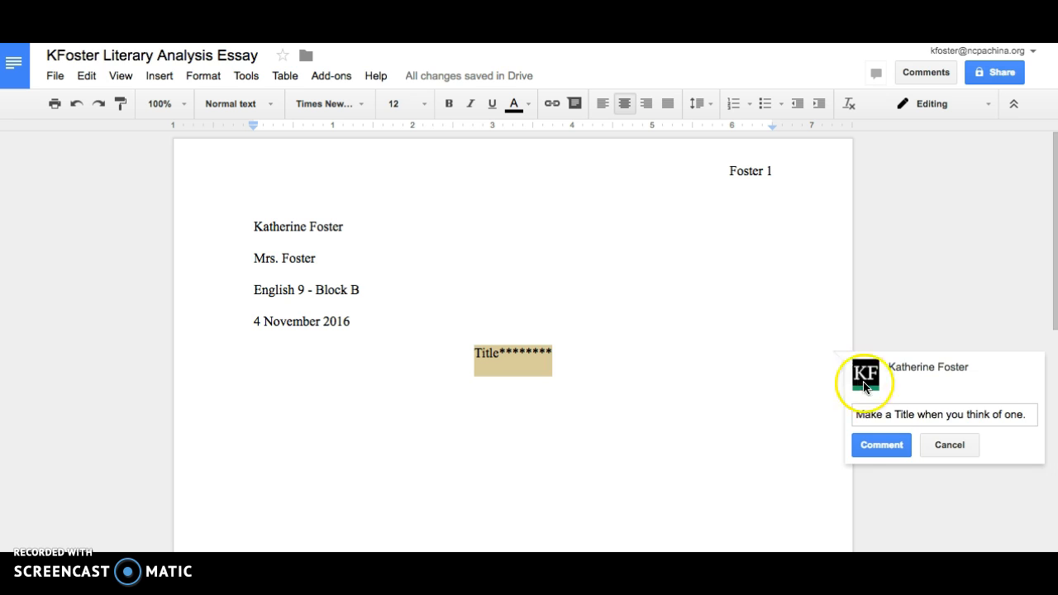
{"action": "left_click", "coordinate": [880, 444]}
{"action": "left_click", "coordinate": [681, 369]}
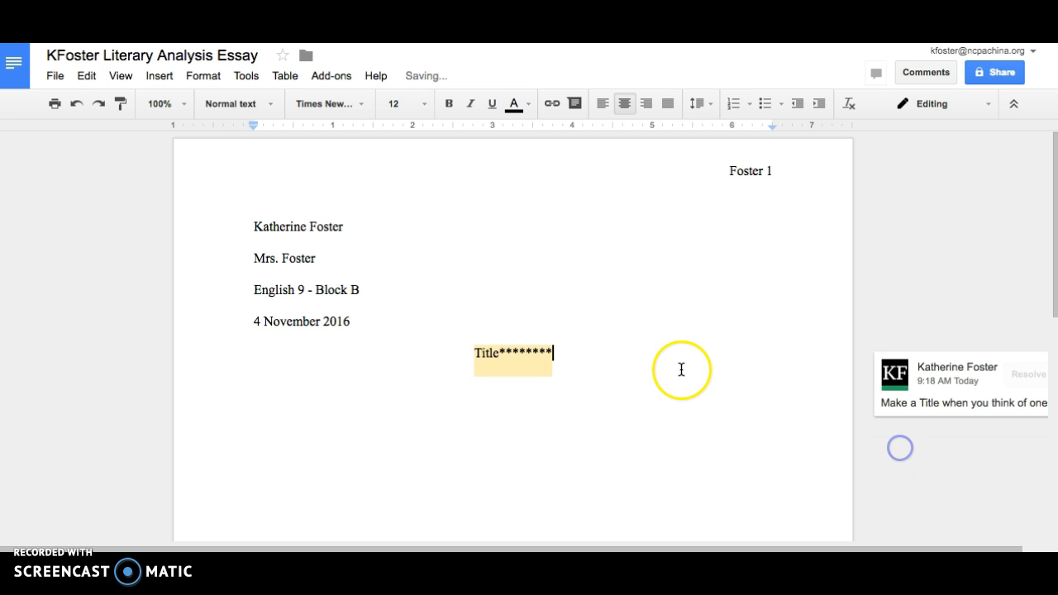
{"action": "left_click", "coordinate": [623, 366]}
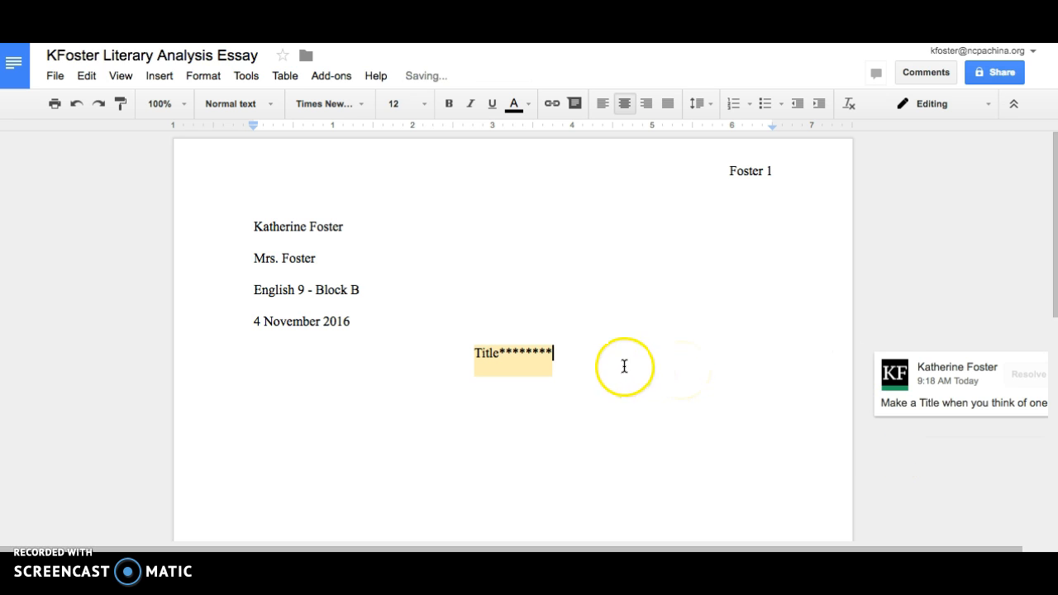
{"action": "key", "text": "Return"}
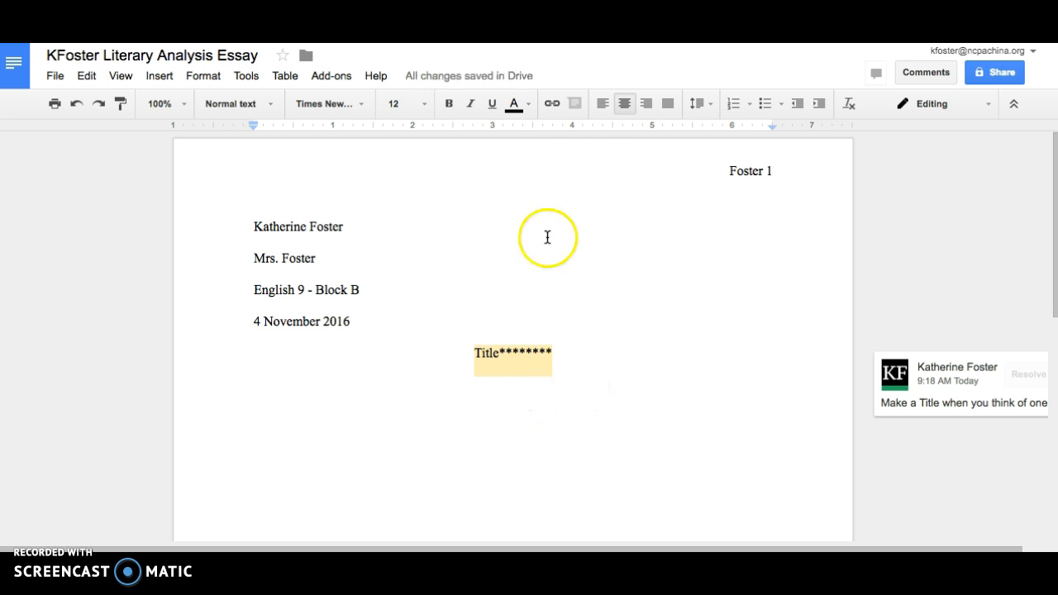
Left-align the line below the title, typing and then removing a 'Paragraph #1: Introduction' label.
{"action": "left_click", "coordinate": [601, 110]}
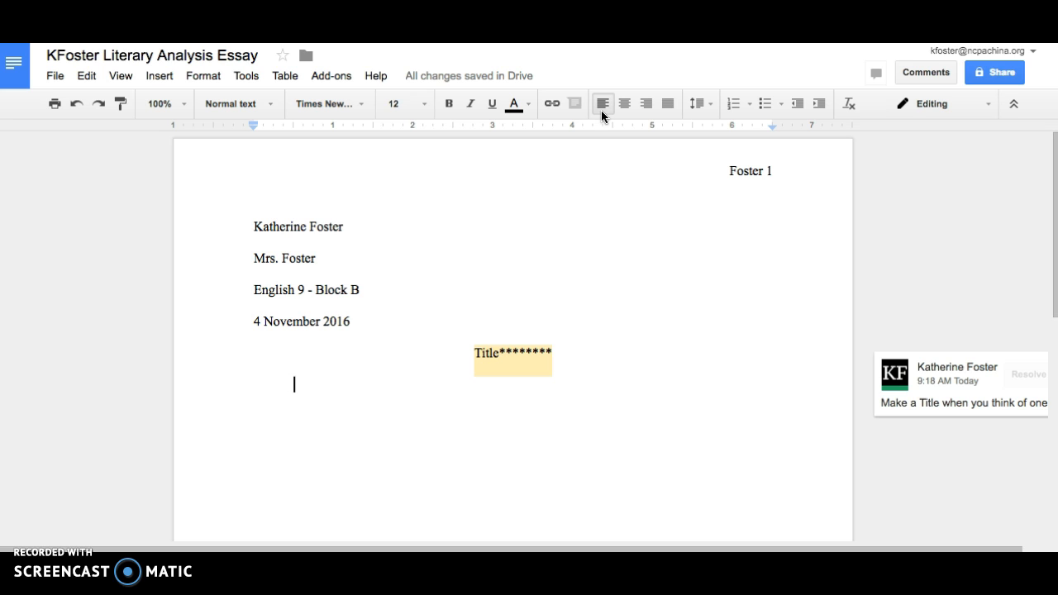
{"action": "type", "text": "Paragraph"}
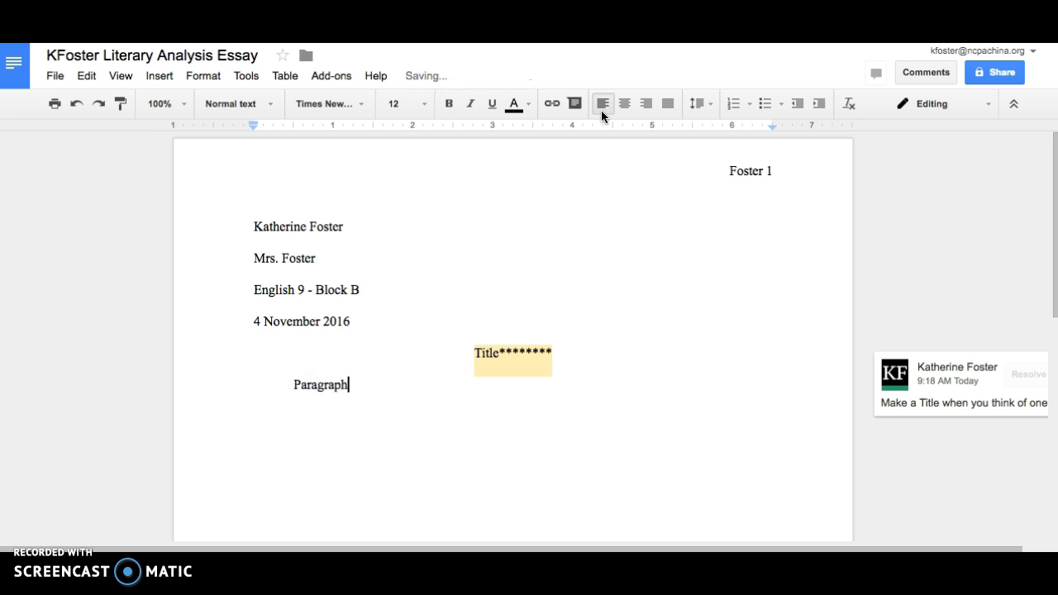
{"action": "type", "text": " #1: Introduction"}
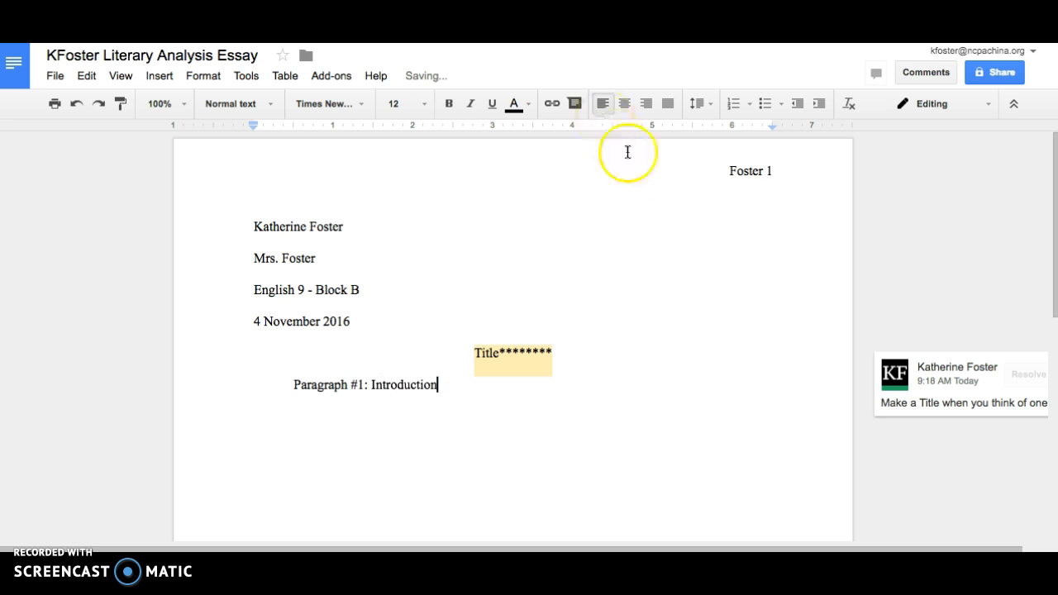
{"action": "left_click_drag", "start_coordinate": [436, 385], "coordinate": [294, 386]}
{"action": "key", "text": "BackSpace"}
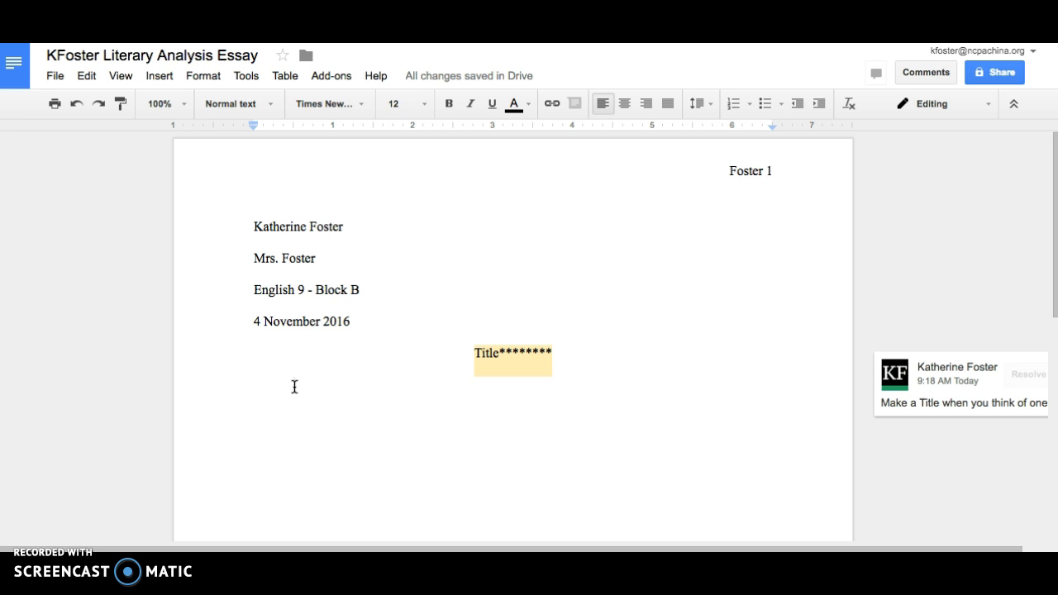
Type the opening sentence about Eve Bunting's 'Fly Away Home' and indent the following line.
{"action": "type", "text": "In \"Fly Away Home,\" by Even B"}
{"action": "key", "text": "BackSpace"}
{"action": "key", "text": "BackSpace"}
{"action": "key", "text": "BackSpace"}
{"action": "type", "text": "Buntin"}
{"action": "type", "text": "g, "}
{"action": "type", "text": "Andrew an"}
{"action": "type", "text": "d his fa"}
{"action": "type", "text": "ther live in the a"}
{"action": "type", "text": "irport becaus"}
{"action": "type", "text": "e are homeles"}
{"action": "type", "text": "s."}
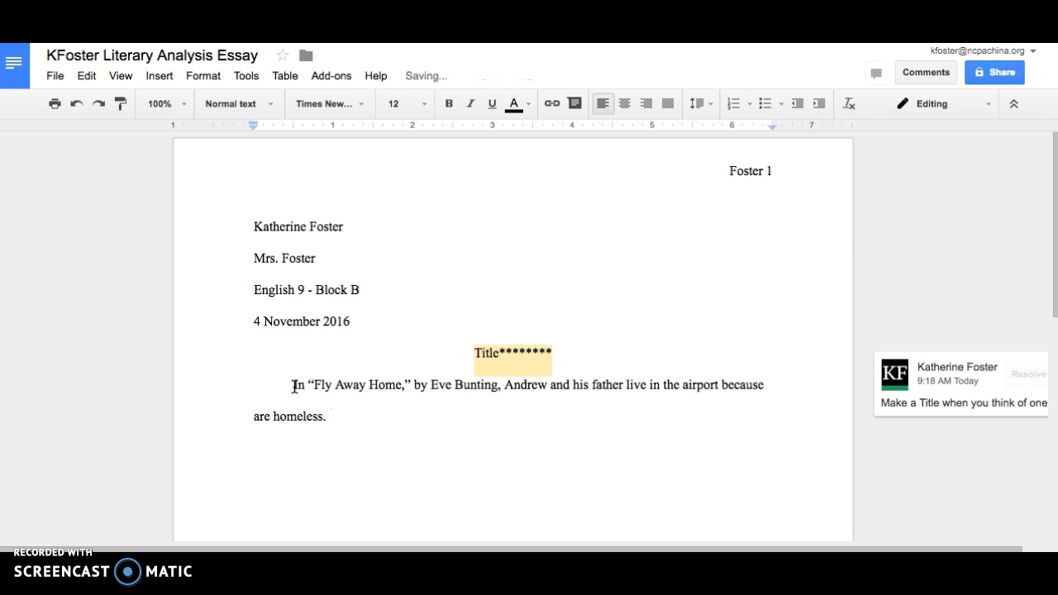
{"action": "key", "text": "Return"}
{"action": "key", "text": "Tab"}
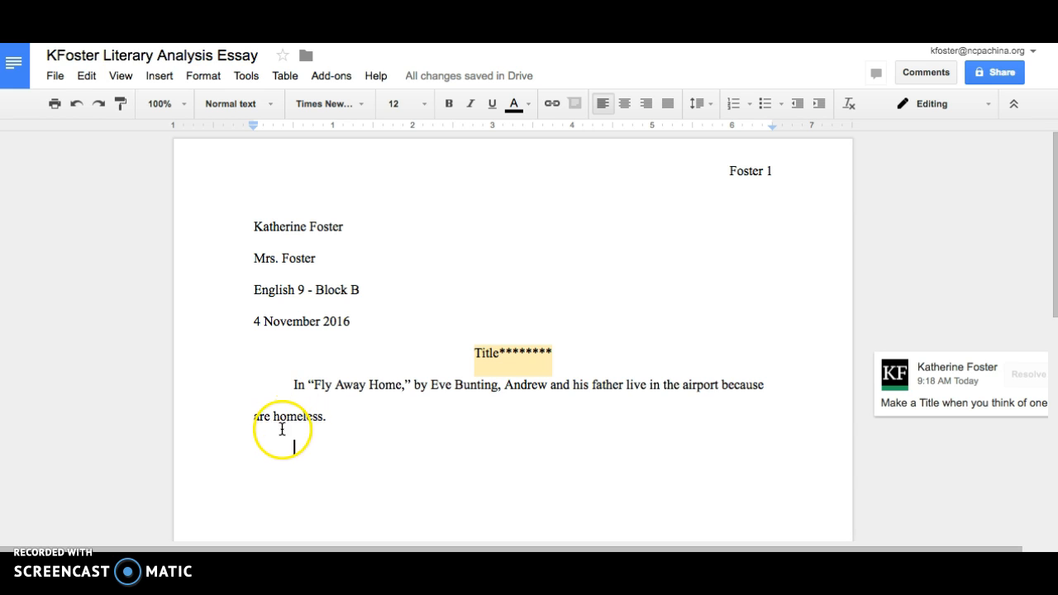
Delete the existing paragraph, title and heading lines, leaving the page empty.
{"action": "left_click_drag", "start_coordinate": [295, 447], "coordinate": [253, 387]}
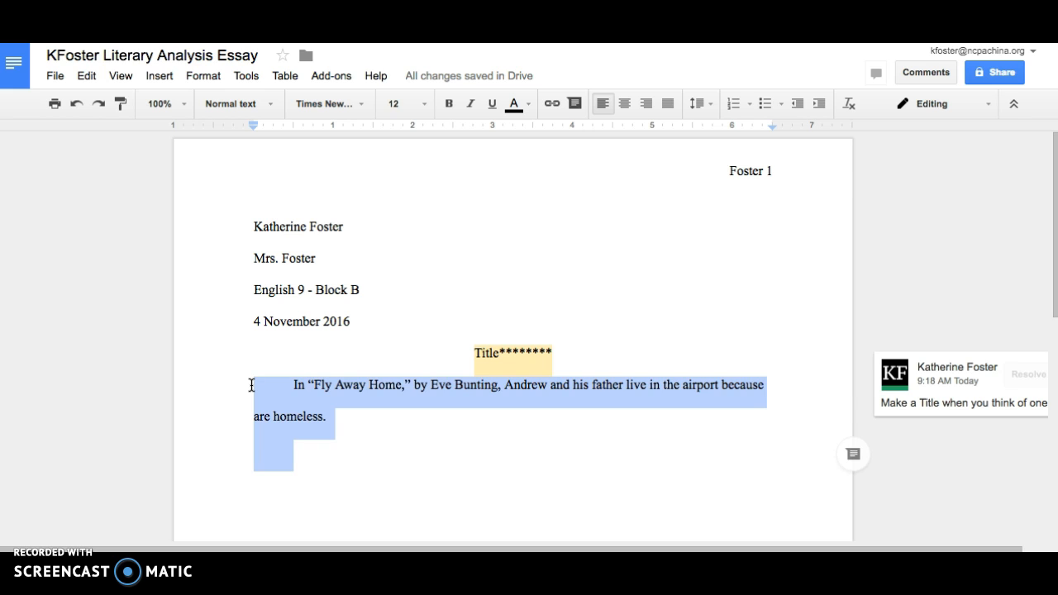
{"action": "key", "text": "BackSpace"}
{"action": "left_click_drag", "start_coordinate": [260, 390], "coordinate": [245, 229]}
{"action": "key", "text": "BackSpace"}
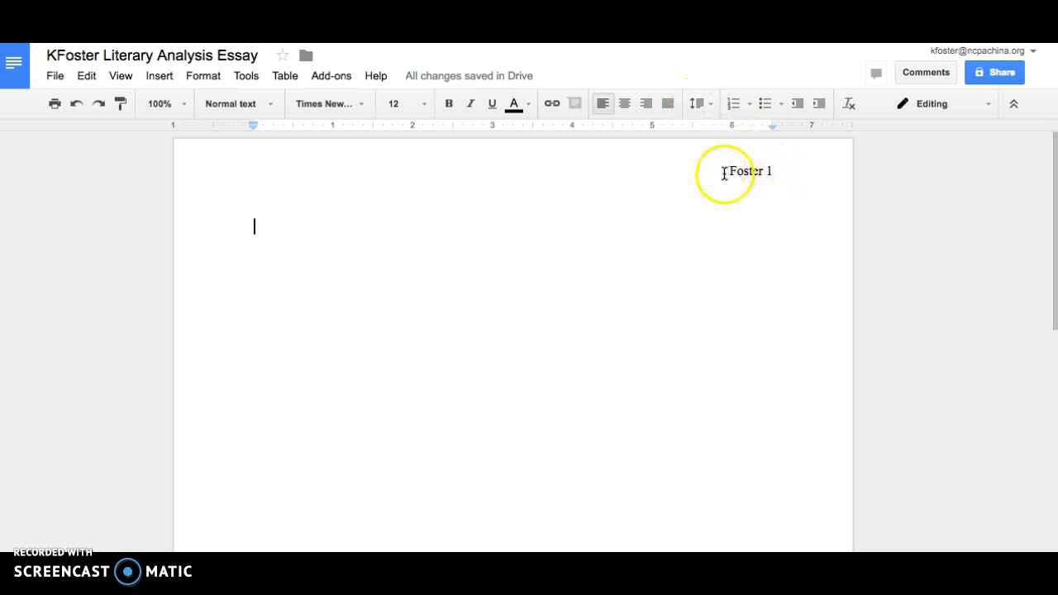
Type the student's name and the teacher's name as the first two heading lines.
{"action": "left_click", "coordinate": [284, 233]}
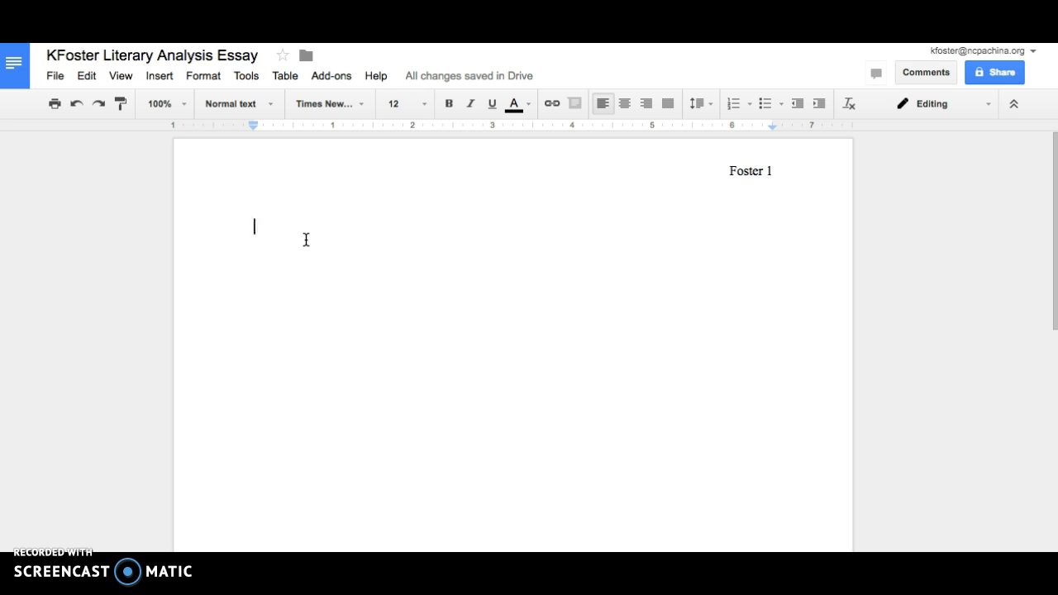
{"action": "key", "text": "Return"}
{"action": "type", "text": "Mrs. Foster"}
{"action": "key", "text": "Return"}
Add the class line 'English 9 - Block B' and the date '4 November 2016'.
{"action": "type", "text": "Engl"}
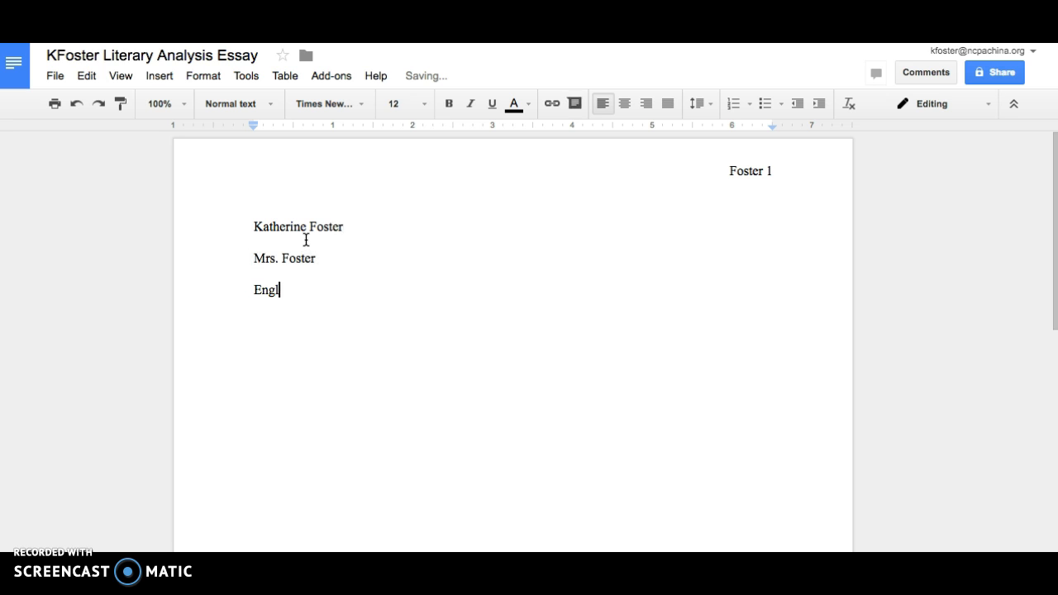
{"action": "type", "text": "ish 9 - Bloc"}
{"action": "key", "text": "BackSpace"}
{"action": "key", "text": "BackSpace"}
{"action": "type", "text": "lock B"}
{"action": "key", "text": "Return"}
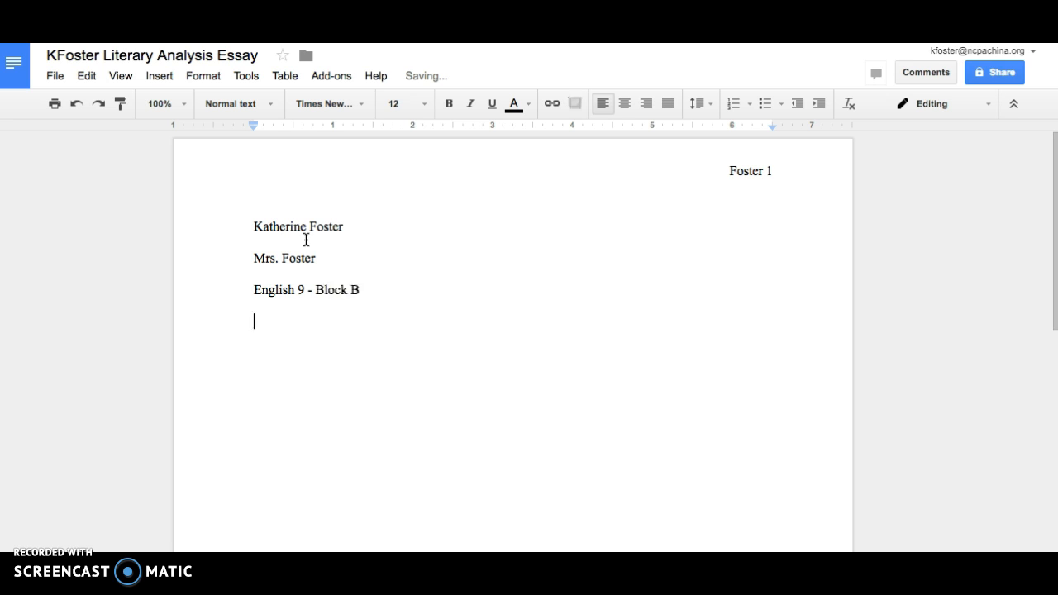
{"action": "type", "text": "4 November 2016"}
{"action": "key", "text": "Return"}
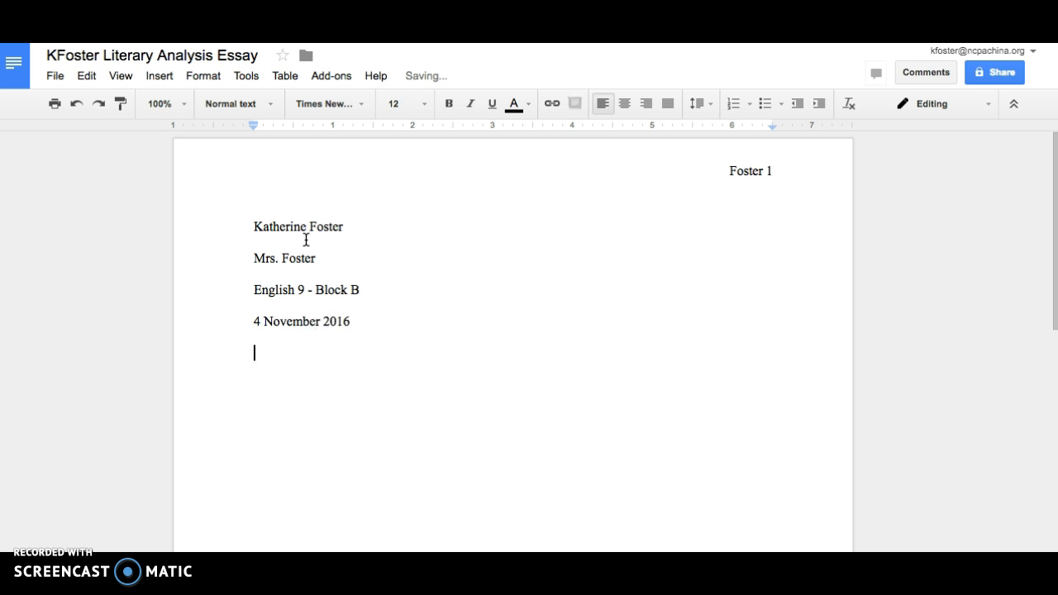
Open the sample MLA paper in Pages, dismiss the update notice, and start selecting its body paragraphs.
{"action": "left_click", "coordinate": [670, 562]}
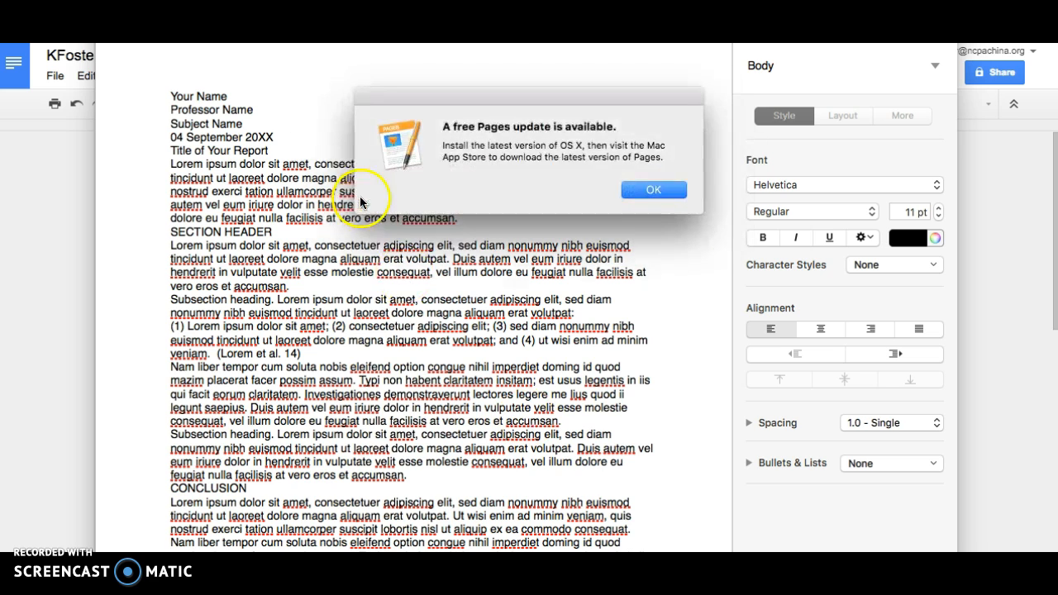
{"action": "left_click", "coordinate": [644, 192]}
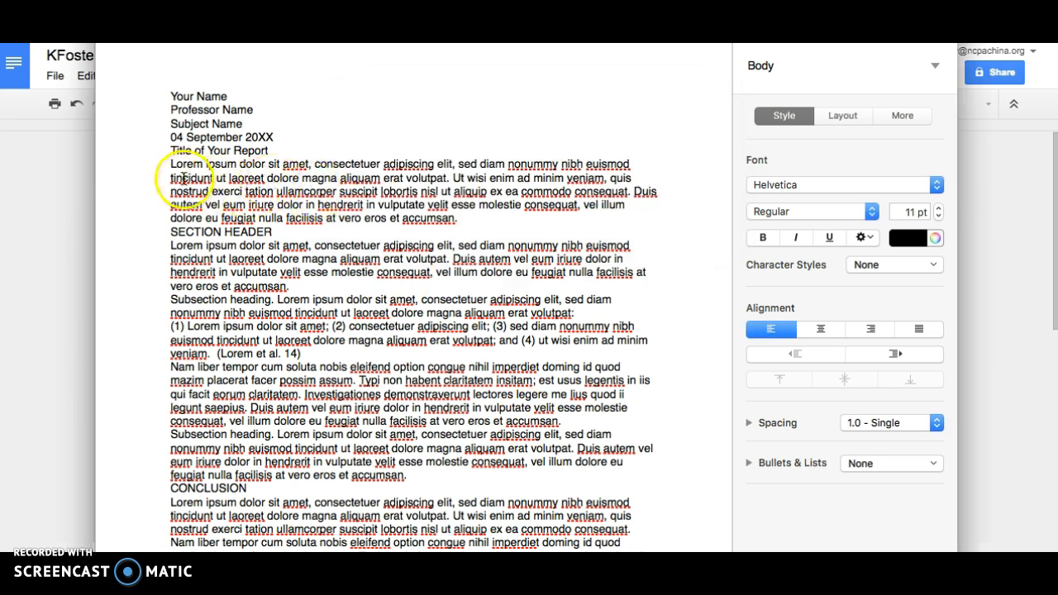
{"action": "left_click", "coordinate": [170, 163]}
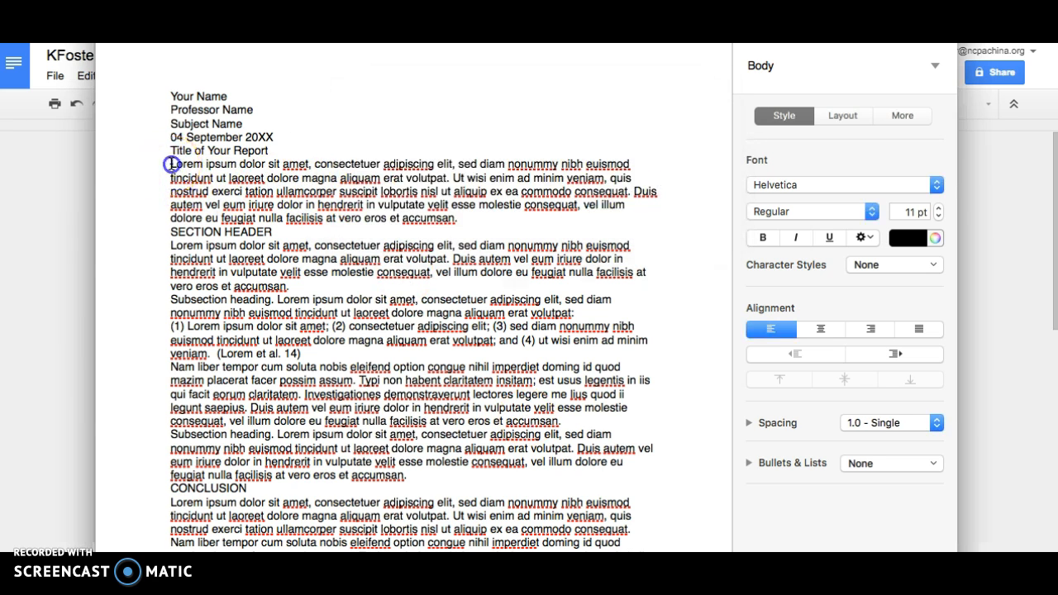
{"action": "left_click", "coordinate": [287, 281], "text": "shift"}
{"action": "left_click", "coordinate": [170, 163]}
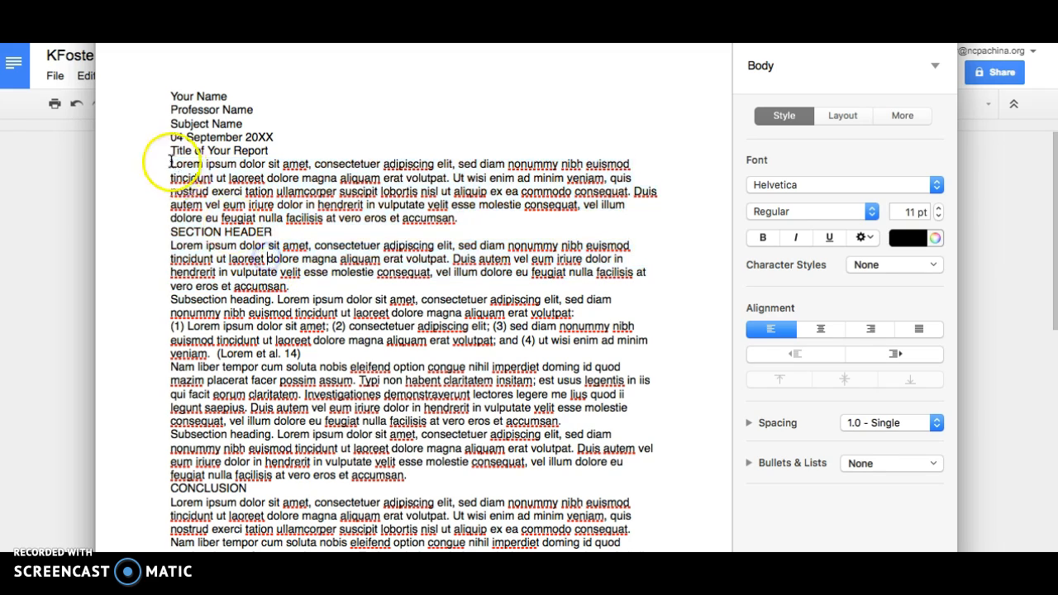
{"action": "left_click", "coordinate": [307, 313], "text": "shift"}
Select the sample's body text from the first Lorem ipsum paragraph through the second Subsection paragraph.
{"action": "key", "text": "ctrl+Up"}
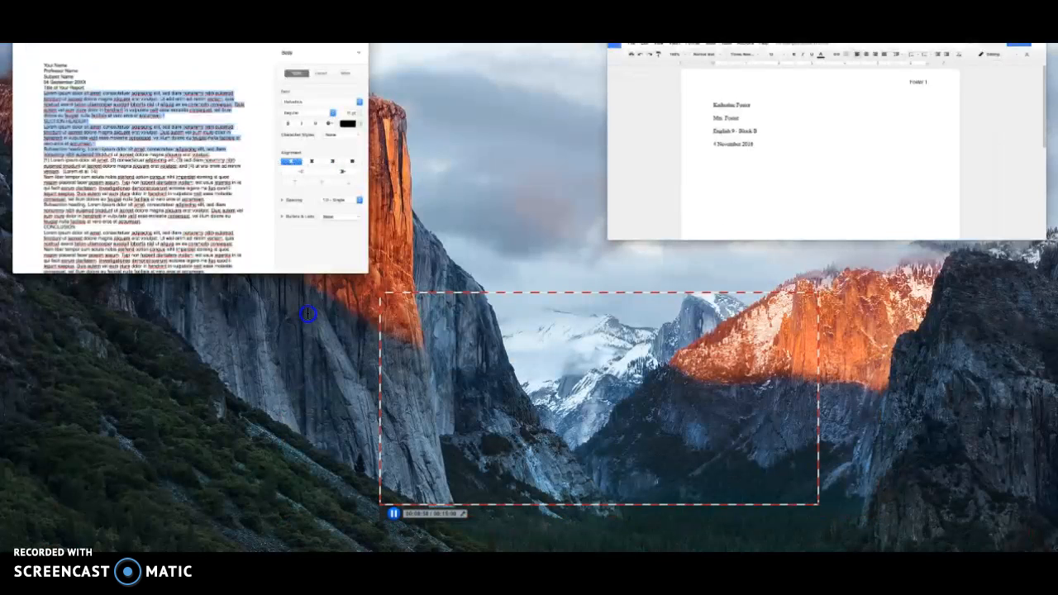
{"action": "key", "text": "ctrl+Up"}
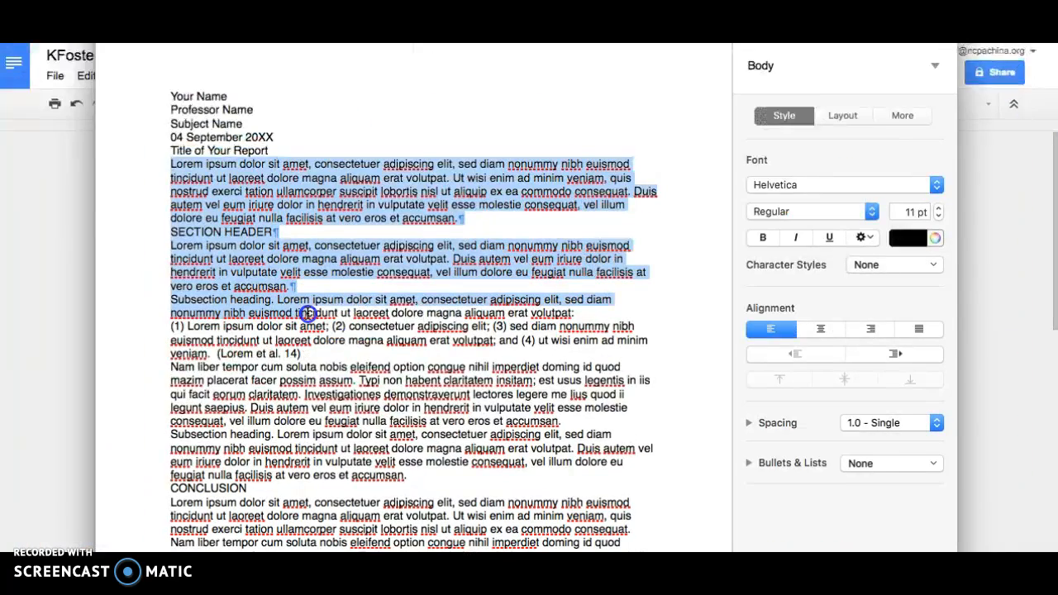
{"action": "left_click", "coordinate": [307, 314]}
{"action": "left_click", "coordinate": [171, 164]}
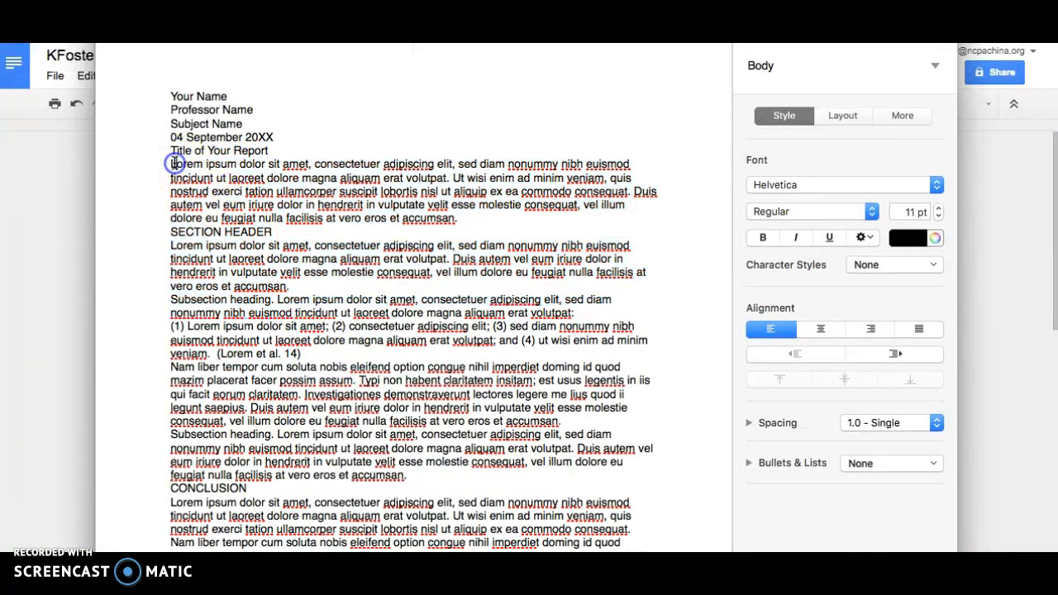
{"action": "left_click", "coordinate": [304, 246], "text": "shift"}
{"action": "left_click_drag", "start_coordinate": [304, 246], "coordinate": [421, 475]}
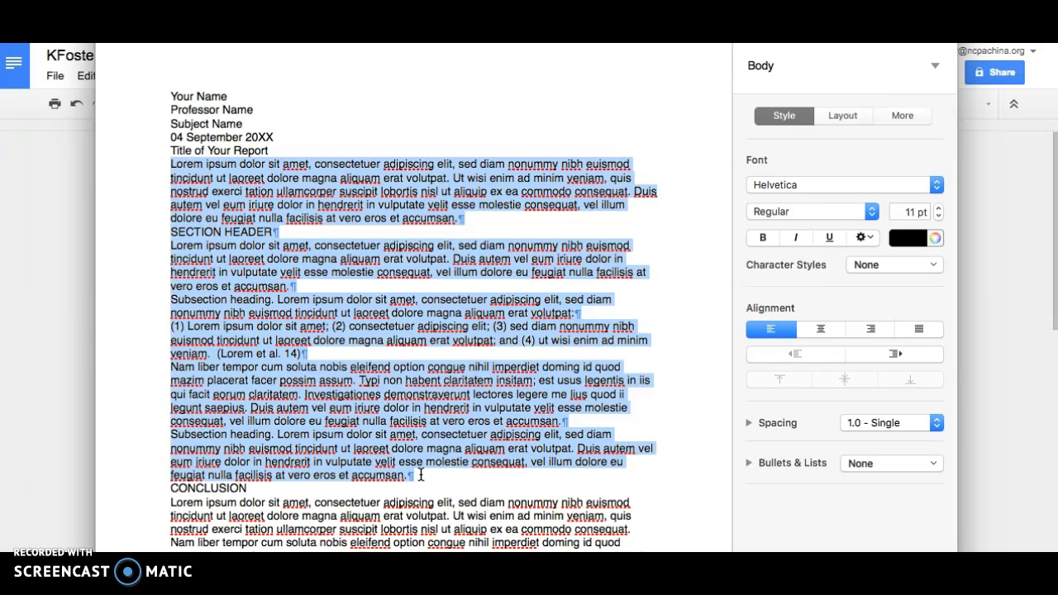
Return to the Google Docs essay with the caret on the empty line below the date.
{"action": "left_click", "coordinate": [101, 322]}
{"action": "left_click", "coordinate": [74, 312]}
{"action": "left_click", "coordinate": [351, 350]}
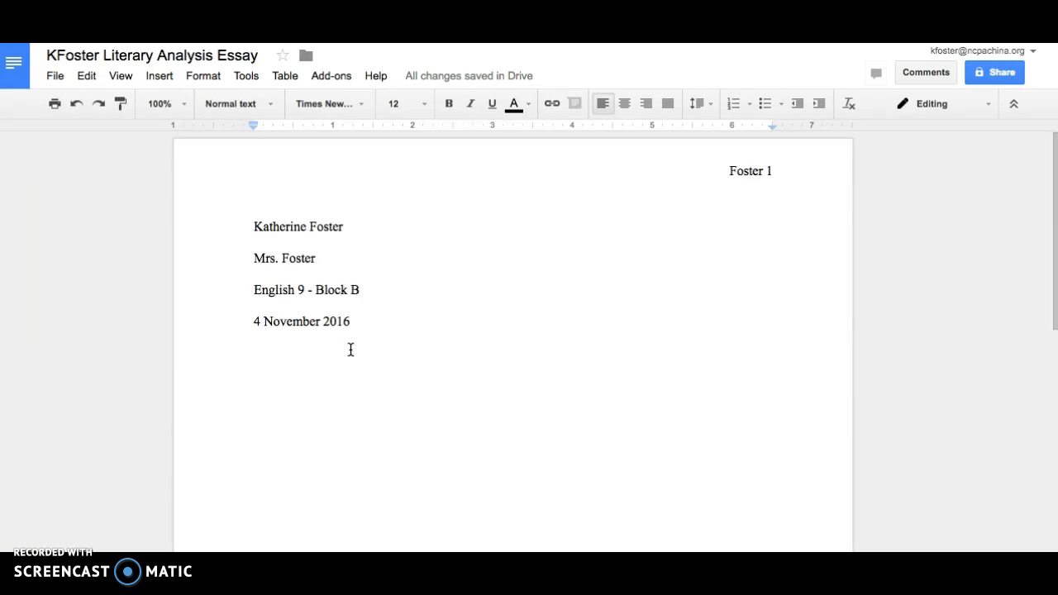
Paste the copied body text below the date and indent the first body paragraph.
{"action": "key", "text": "ctrl+v"}
{"action": "left_click", "coordinate": [402, 353]}
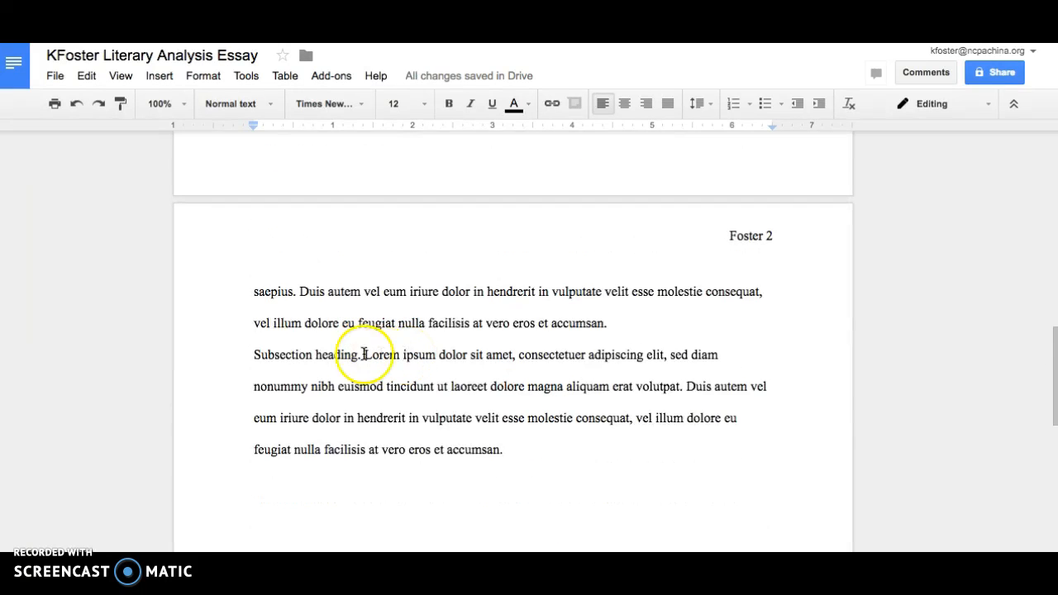
{"action": "scroll", "coordinate": [432, 327], "scroll_direction": "up", "scroll_amount": 10}
{"action": "scroll", "coordinate": [439, 329], "scroll_direction": "up", "scroll_amount": 2}
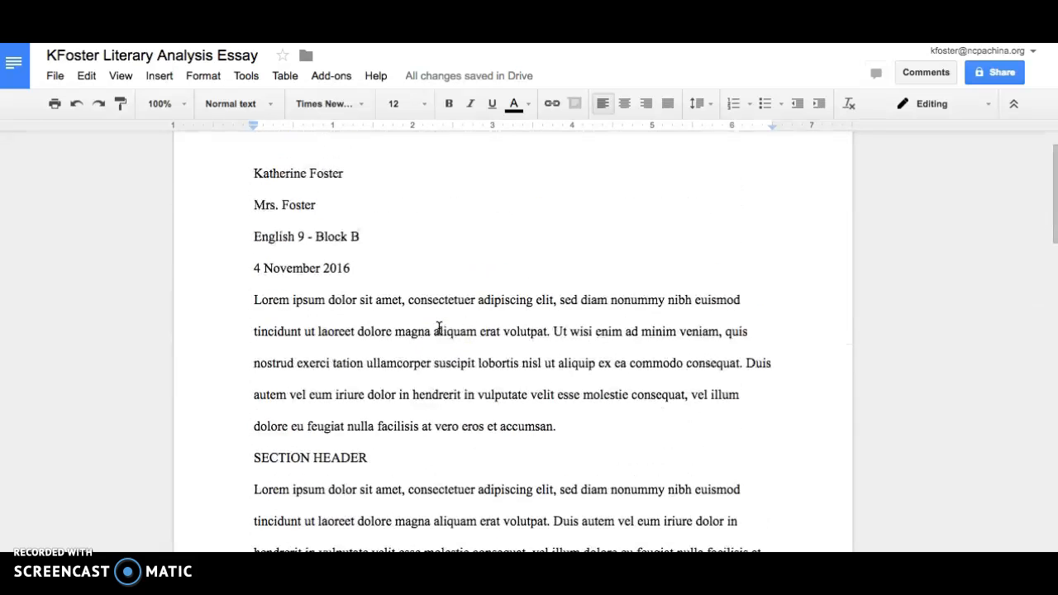
{"action": "left_click", "coordinate": [253, 300]}
{"action": "key", "text": "Return"}
{"action": "key", "text": "Tab"}
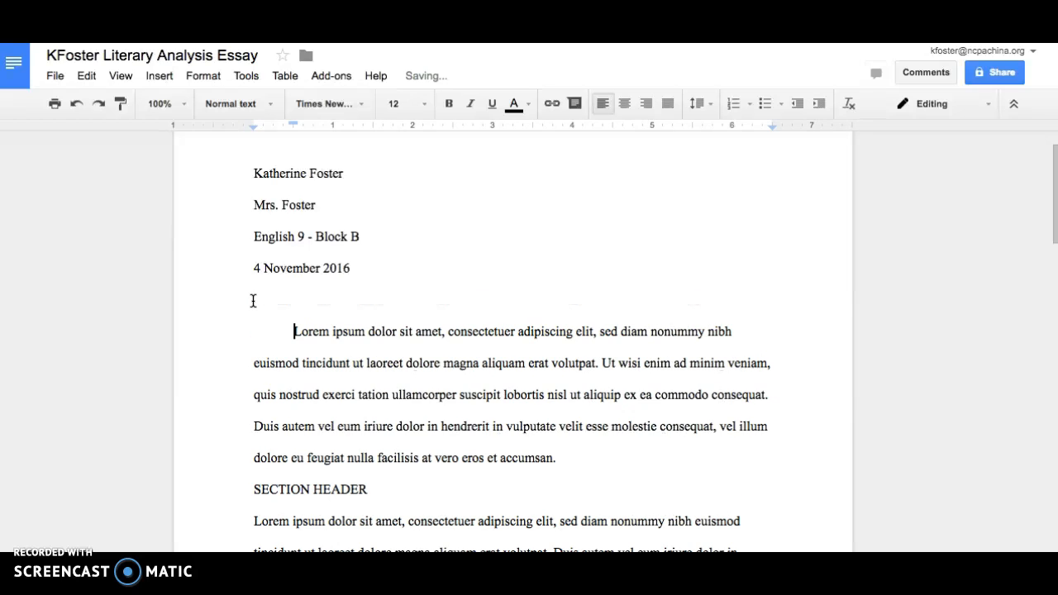
Remove the SECTION HEADER line so the following Lorem paragraph starts indented.
{"action": "triple_click", "coordinate": [250, 491]}
{"action": "key", "text": "Tab"}
{"action": "key", "text": "BackSpace"}
{"action": "key", "text": "Tab"}
Indent the Subsection heading, Nam liber, and page 2's Subsection paragraphs.
{"action": "scroll", "coordinate": [248, 491], "scroll_direction": "down", "scroll_amount": 3}
{"action": "left_click", "coordinate": [250, 338]}
{"action": "key", "text": "Tab"}
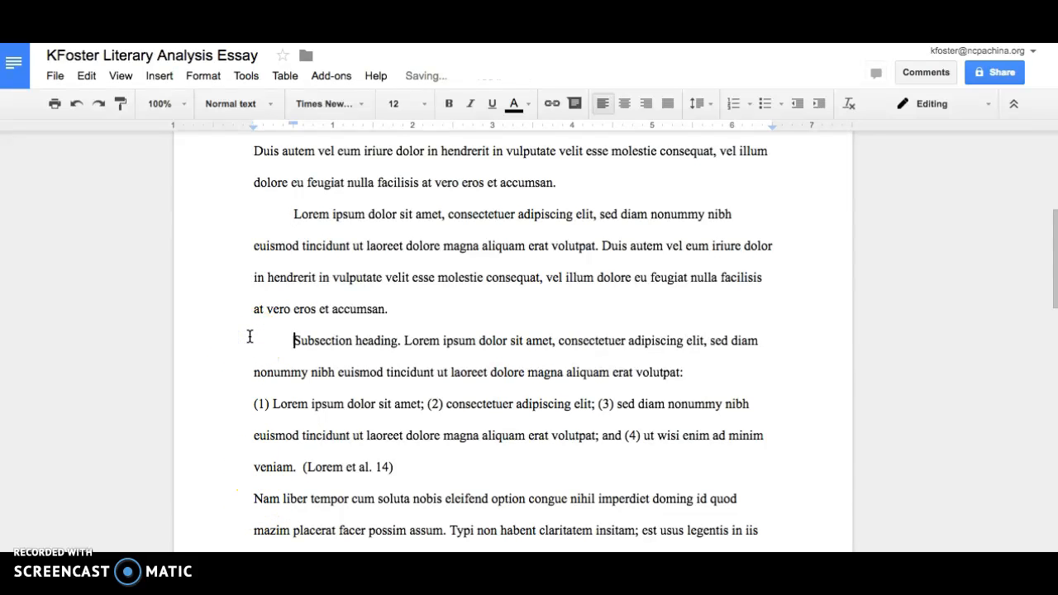
{"action": "scroll", "coordinate": [251, 343], "scroll_direction": "down", "scroll_amount": 3}
{"action": "left_click", "coordinate": [251, 384]}
{"action": "key", "text": "Tab"}
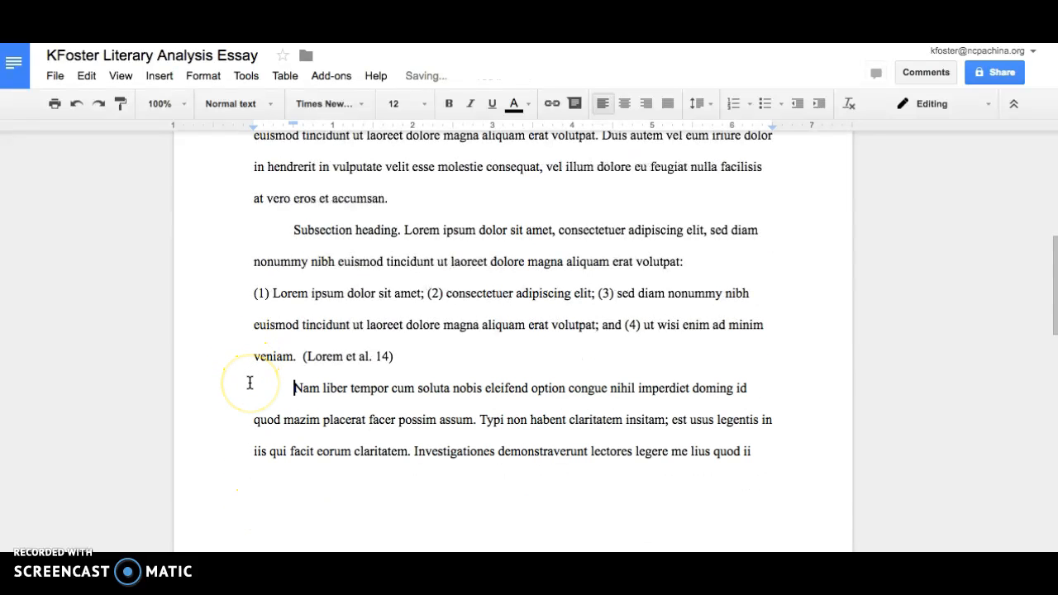
{"action": "scroll", "coordinate": [250, 383], "scroll_direction": "down", "scroll_amount": 3}
{"action": "scroll", "coordinate": [251, 380], "scroll_direction": "down", "scroll_amount": 3}
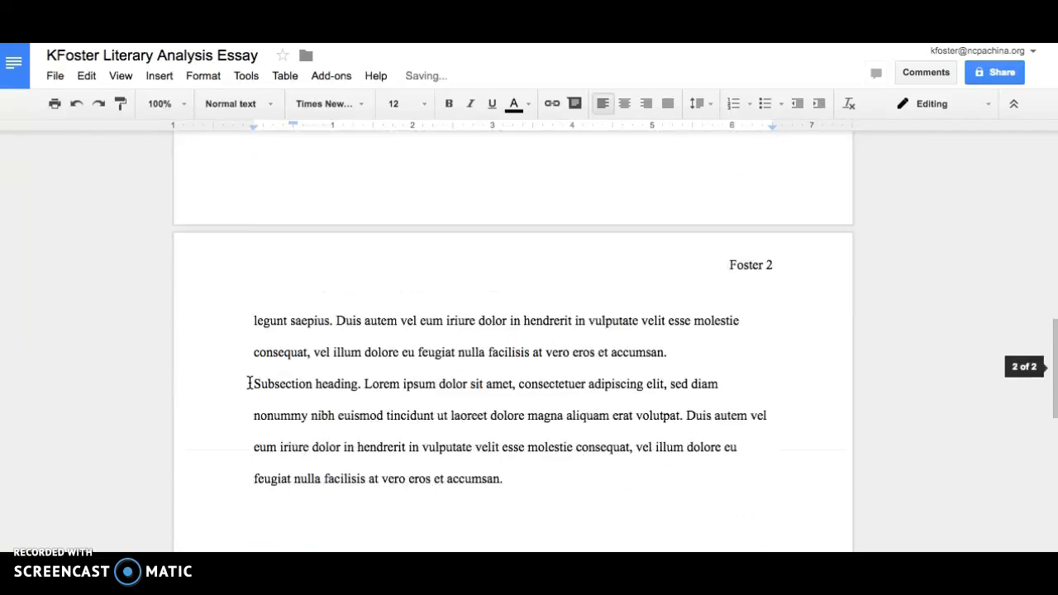
{"action": "left_click", "coordinate": [253, 289]}
{"action": "key", "text": "Tab"}
{"action": "scroll", "coordinate": [255, 290], "scroll_direction": "up", "scroll_amount": 10}
Add a centered 'Title ****' placeholder on the blank line below the date.
{"action": "left_click", "coordinate": [359, 286]}
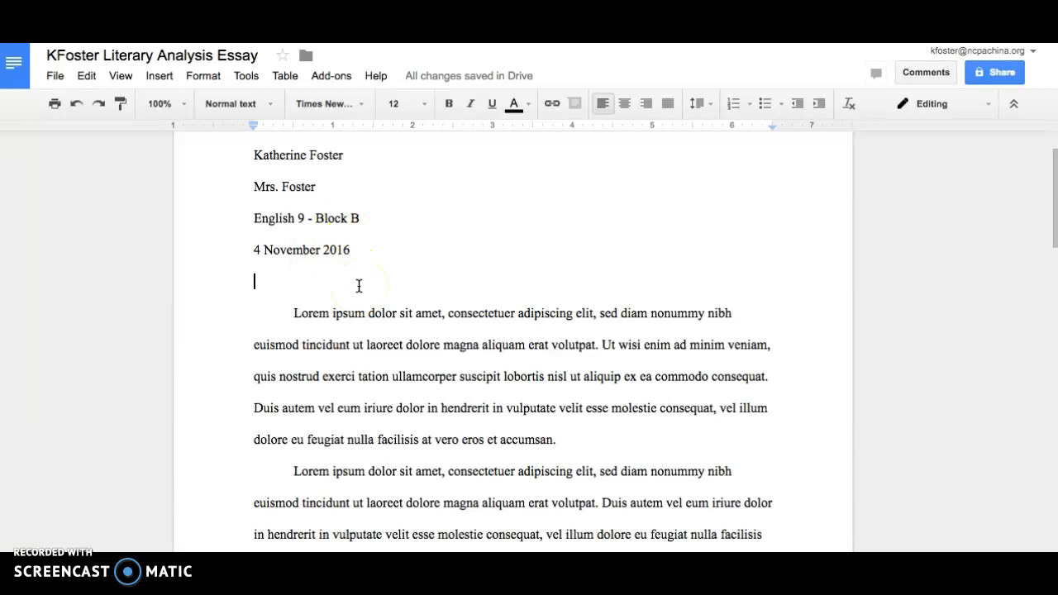
{"action": "left_click", "coordinate": [627, 101]}
{"action": "type", "text": "Title "}
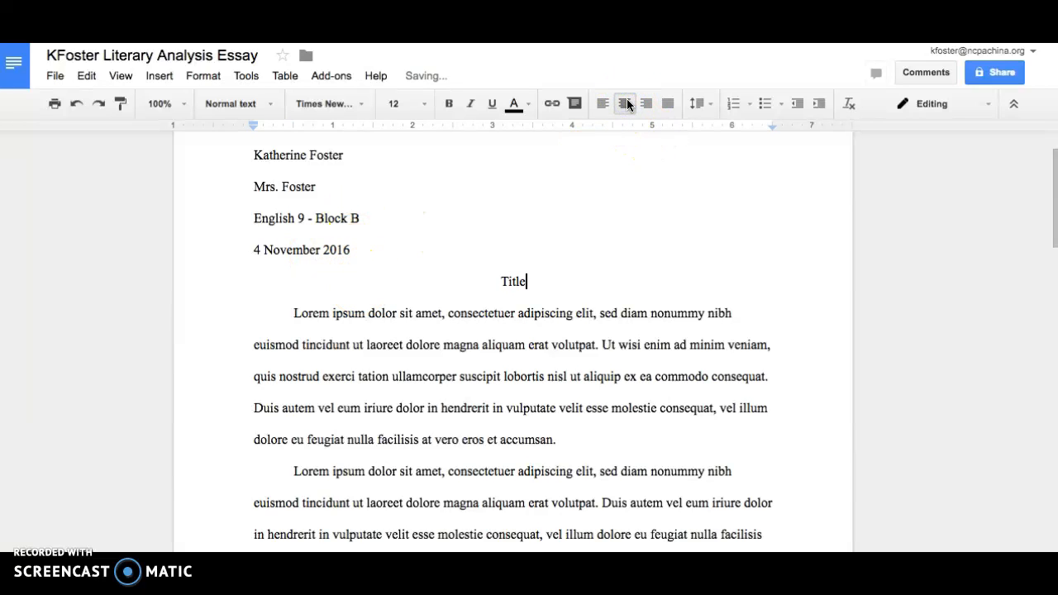
{"action": "type", "text": "****"}
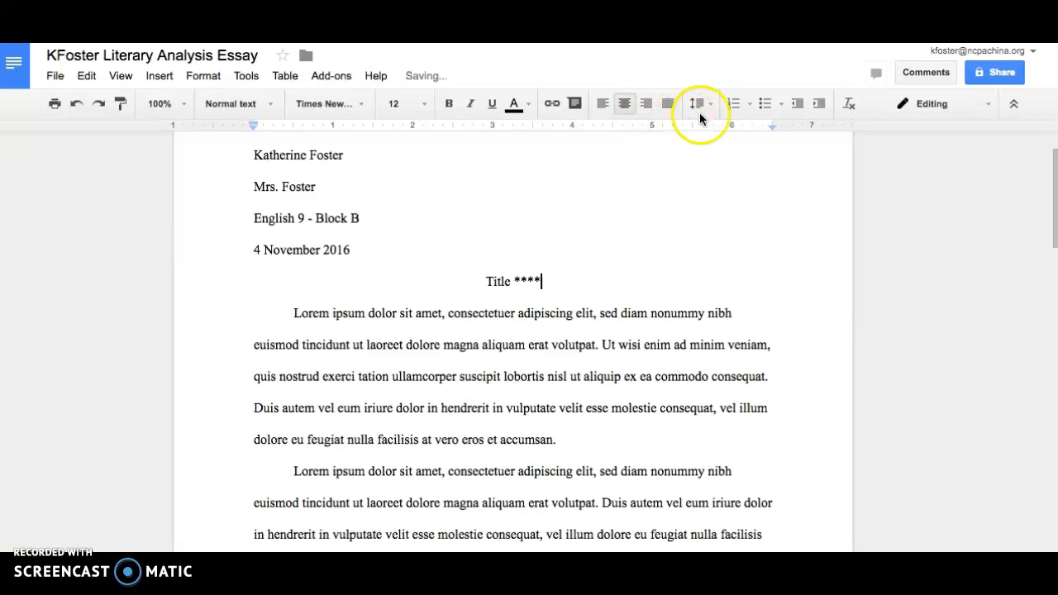
Attach the comment 'Make a title when you think of one.' to the title.
{"action": "left_click_drag", "start_coordinate": [542, 281], "coordinate": [485, 281]}
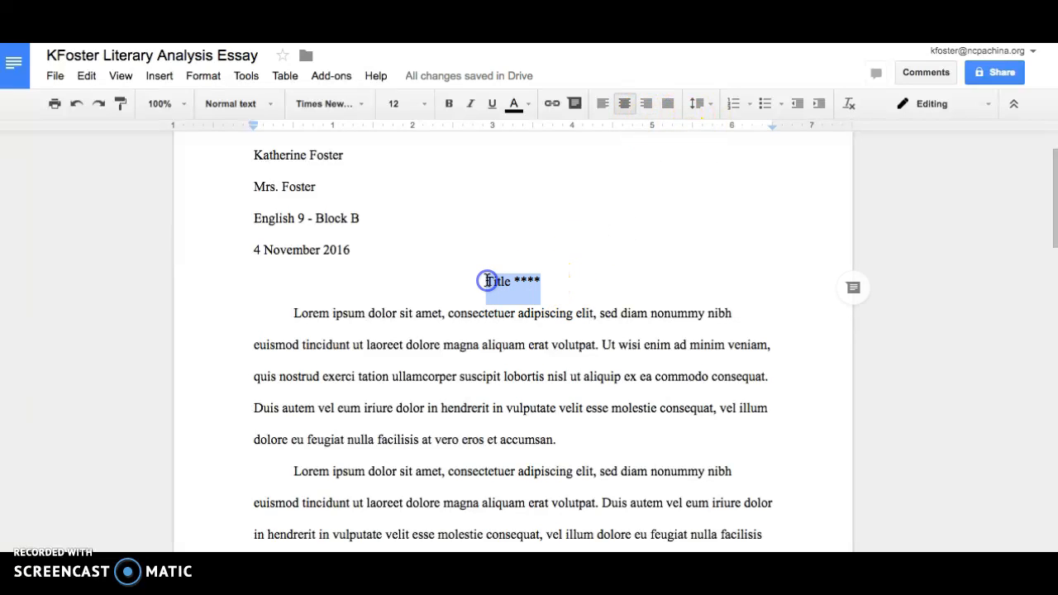
{"action": "left_click", "coordinate": [576, 104]}
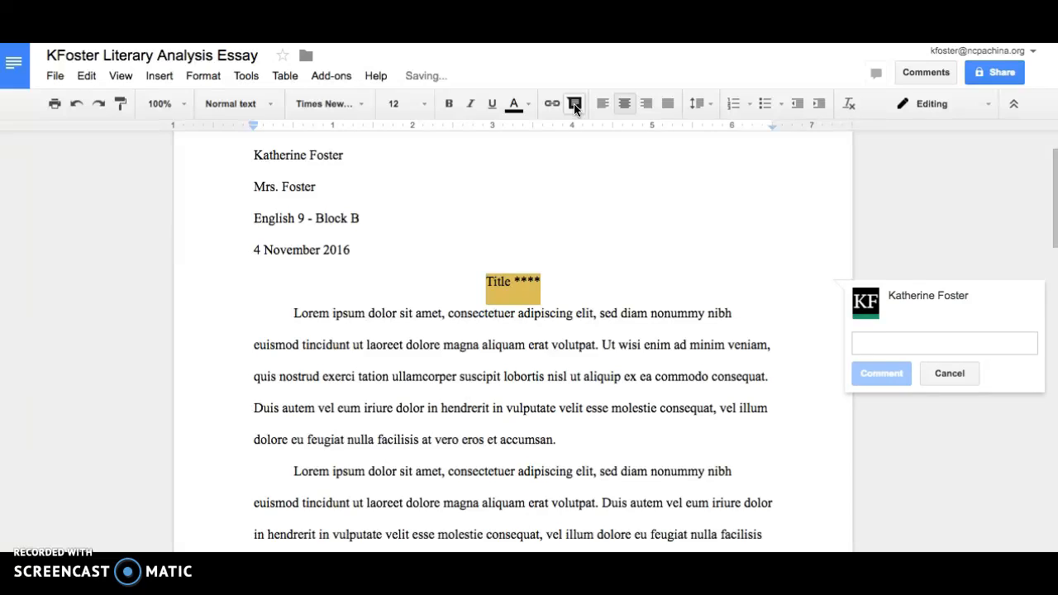
{"action": "type", "text": "Make a title when you think of one."}
{"action": "left_click", "coordinate": [711, 206]}
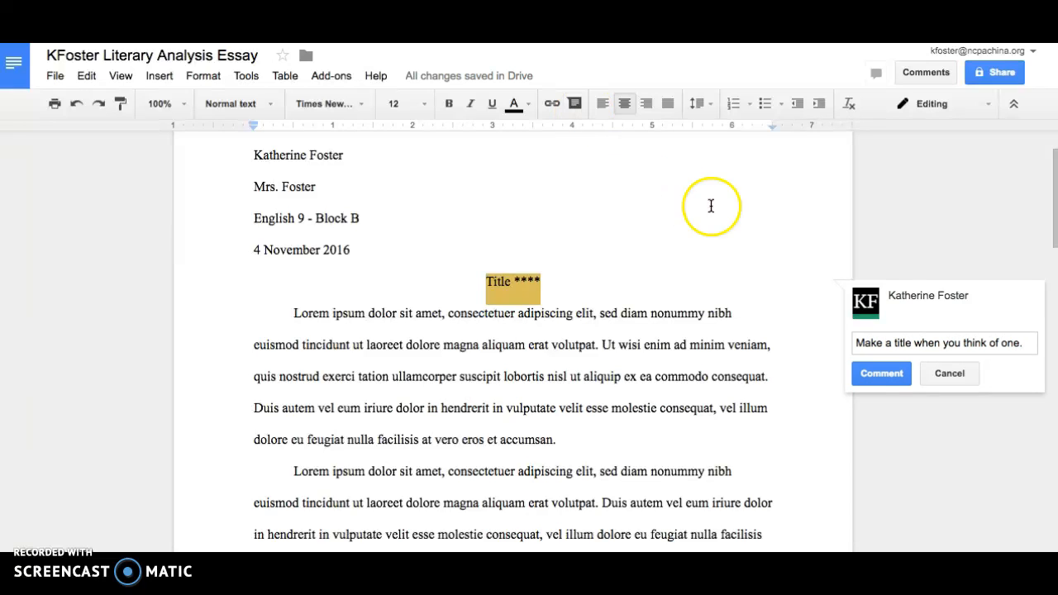
{"action": "left_click", "coordinate": [885, 373]}
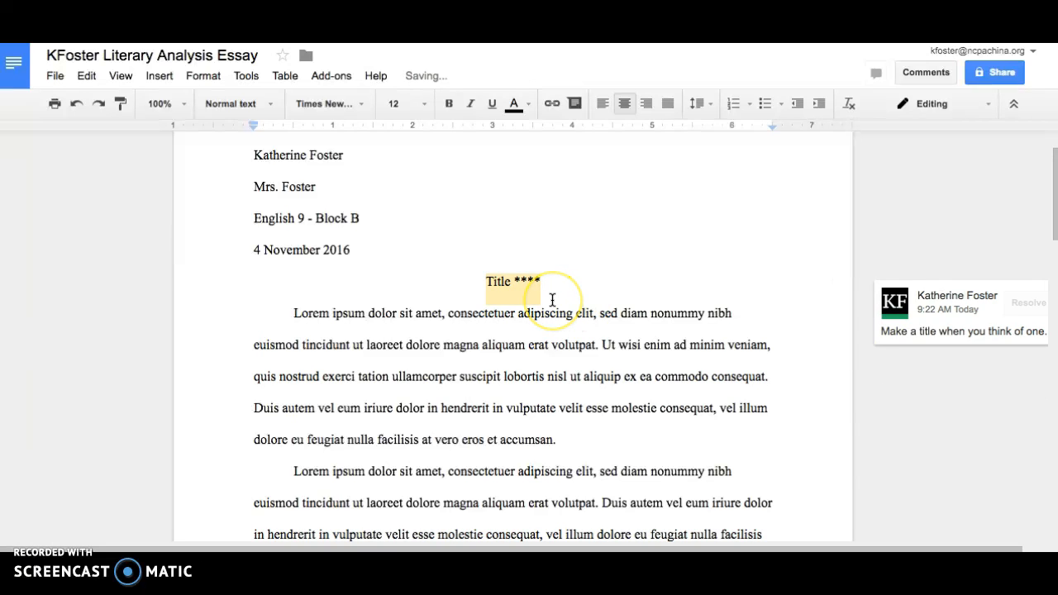
{"action": "scroll", "coordinate": [552, 299], "scroll_direction": "up", "scroll_amount": 2}
{"action": "scroll", "coordinate": [552, 299], "scroll_direction": "down", "scroll_amount": 5}
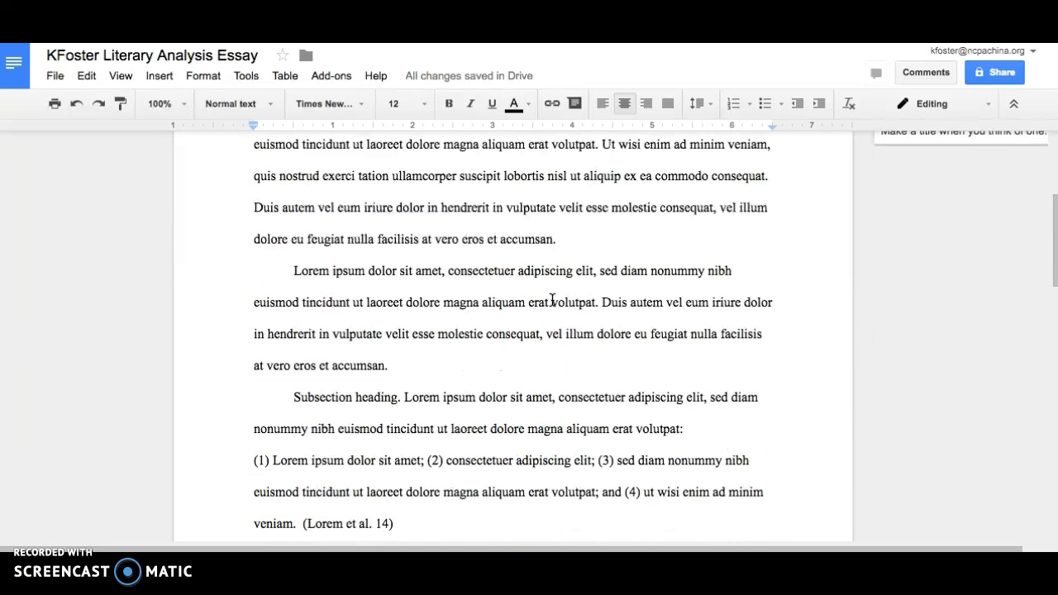
{"action": "scroll", "coordinate": [552, 299], "scroll_direction": "down", "scroll_amount": 10}
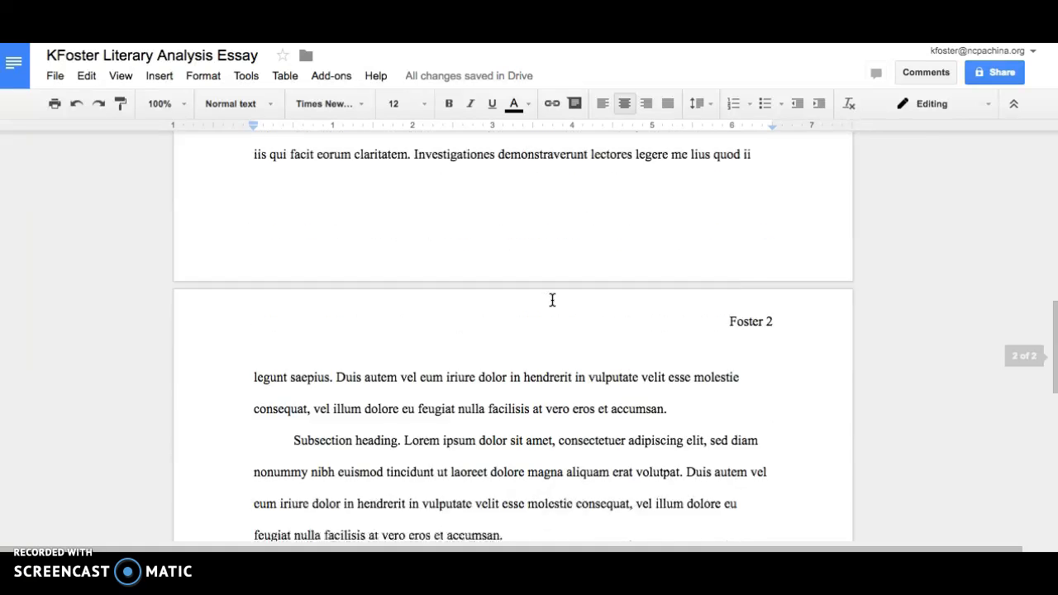
{"action": "scroll", "coordinate": [553, 299], "scroll_direction": "up", "scroll_amount": 3}
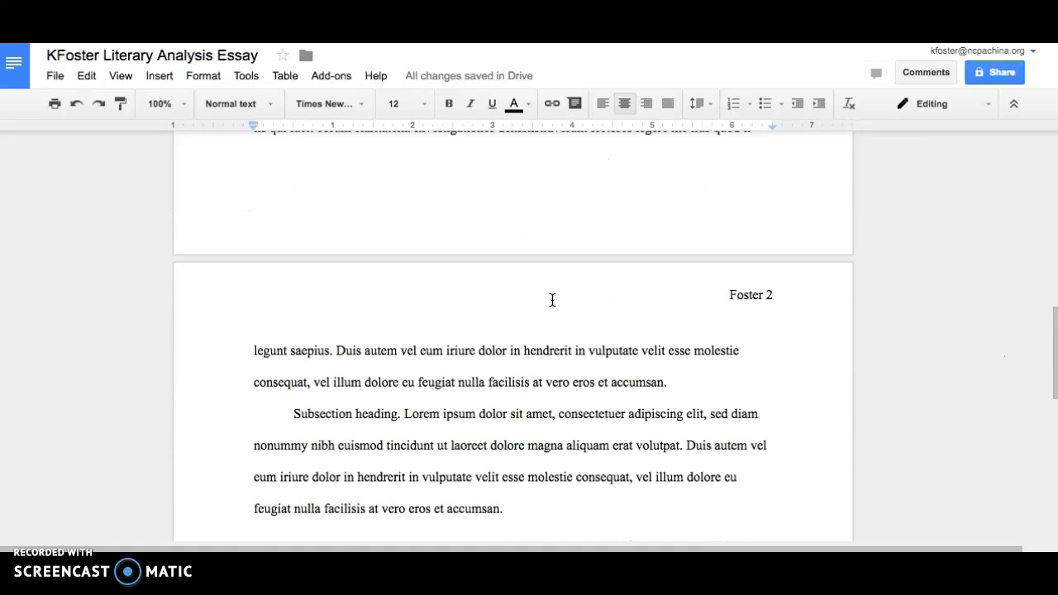
{"action": "scroll", "coordinate": [552, 300], "scroll_direction": "up", "scroll_amount": 5}
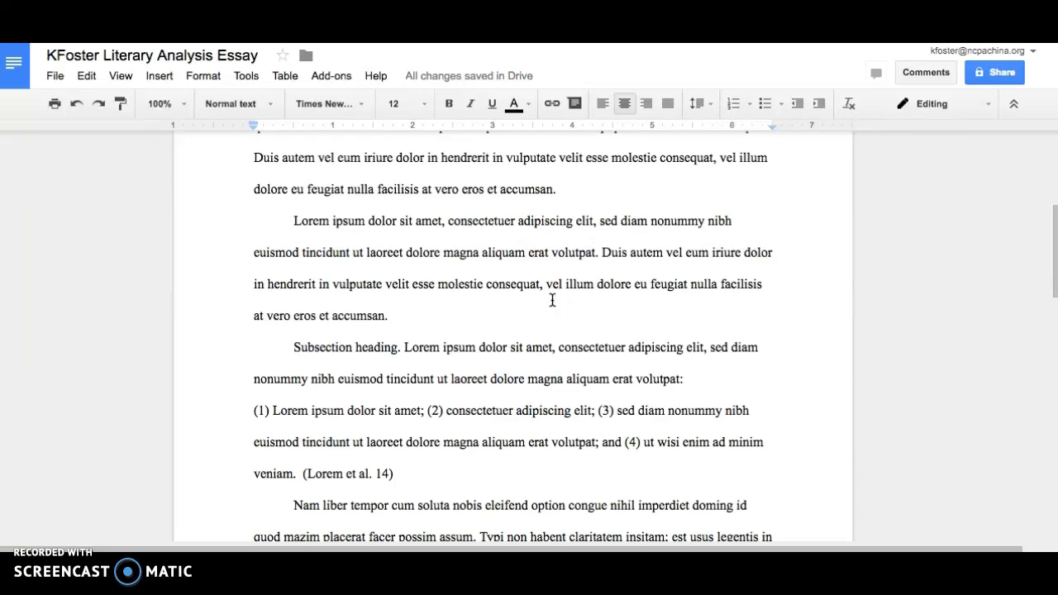
{"action": "scroll", "coordinate": [552, 299], "scroll_direction": "up", "scroll_amount": 2}
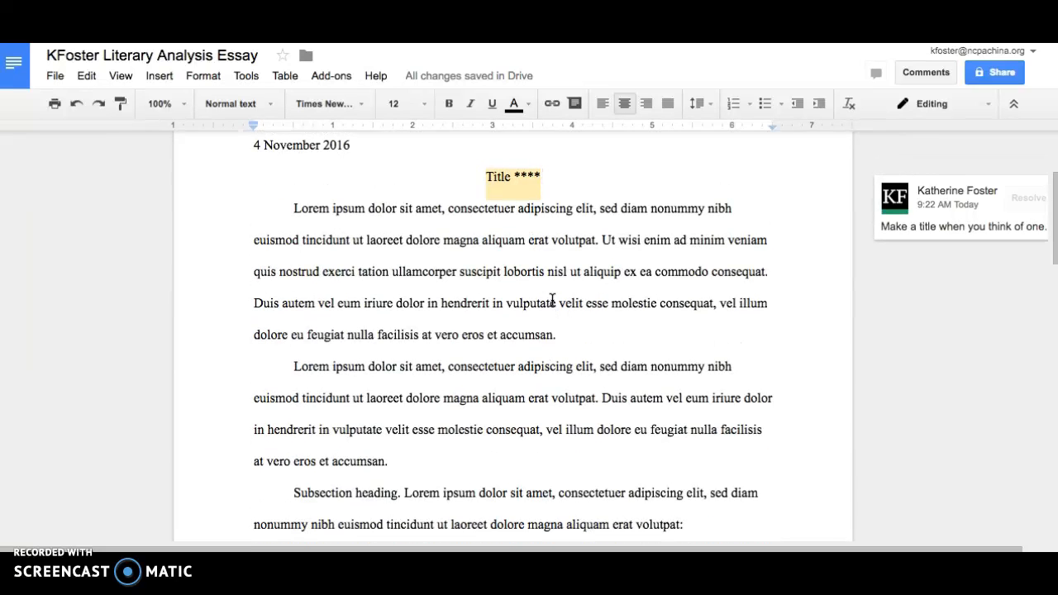
{"action": "scroll", "coordinate": [552, 300], "scroll_direction": "up", "scroll_amount": 2}
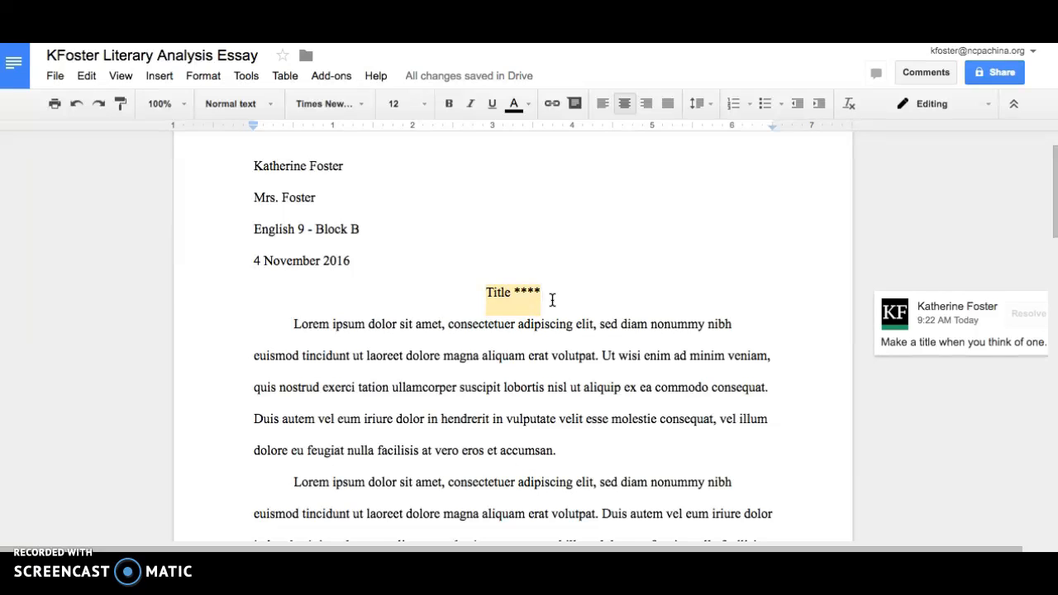
{"action": "scroll", "coordinate": [552, 299], "scroll_direction": "up", "scroll_amount": 2}
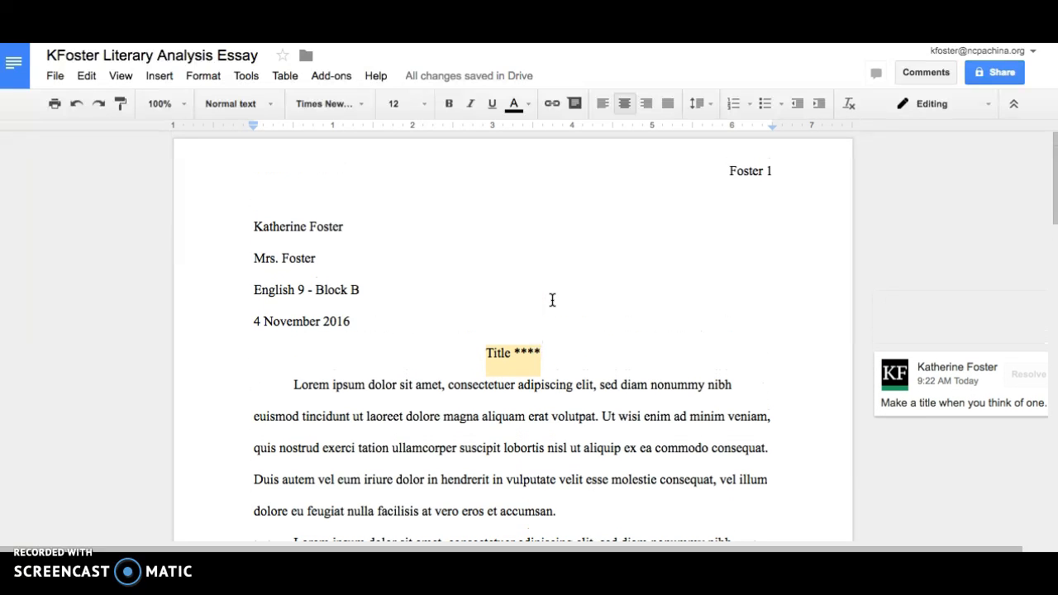
{"action": "scroll", "coordinate": [552, 299], "scroll_direction": "down", "scroll_amount": 1}
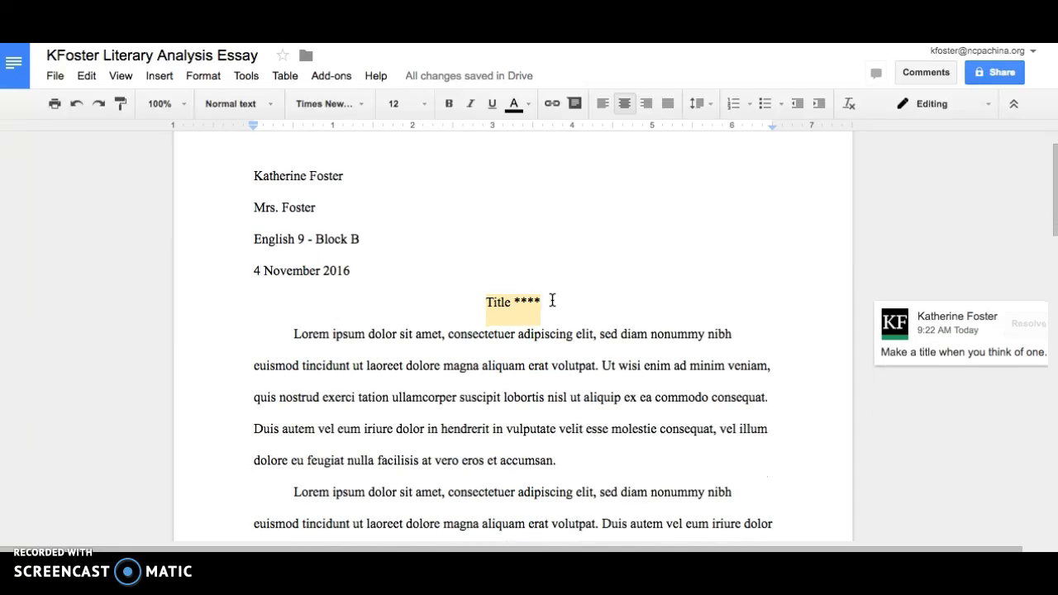
{"action": "scroll", "coordinate": [553, 301], "scroll_direction": "right", "scroll_amount": 1}
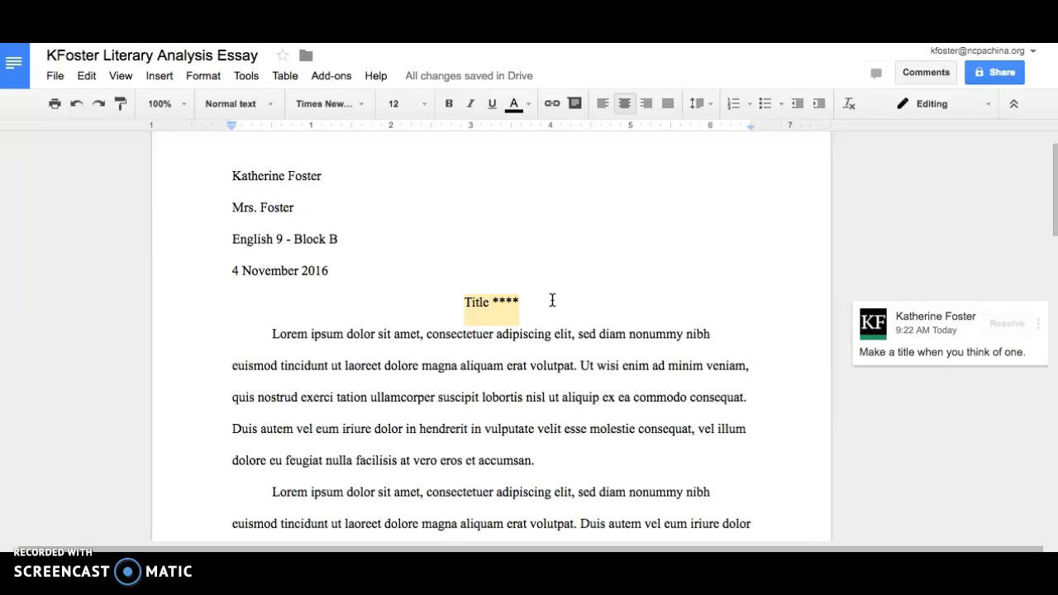
{"action": "scroll", "coordinate": [552, 301], "scroll_direction": "down", "scroll_amount": 3}
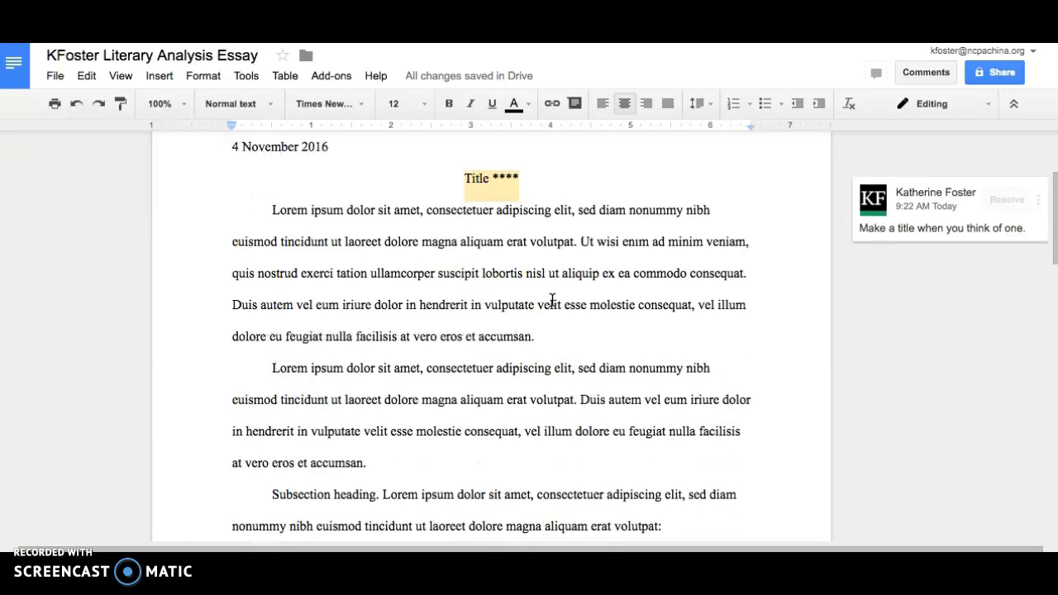
{"action": "scroll", "coordinate": [552, 301], "scroll_direction": "down", "scroll_amount": 2}
{"action": "scroll", "coordinate": [552, 299], "scroll_direction": "down", "scroll_amount": 12}
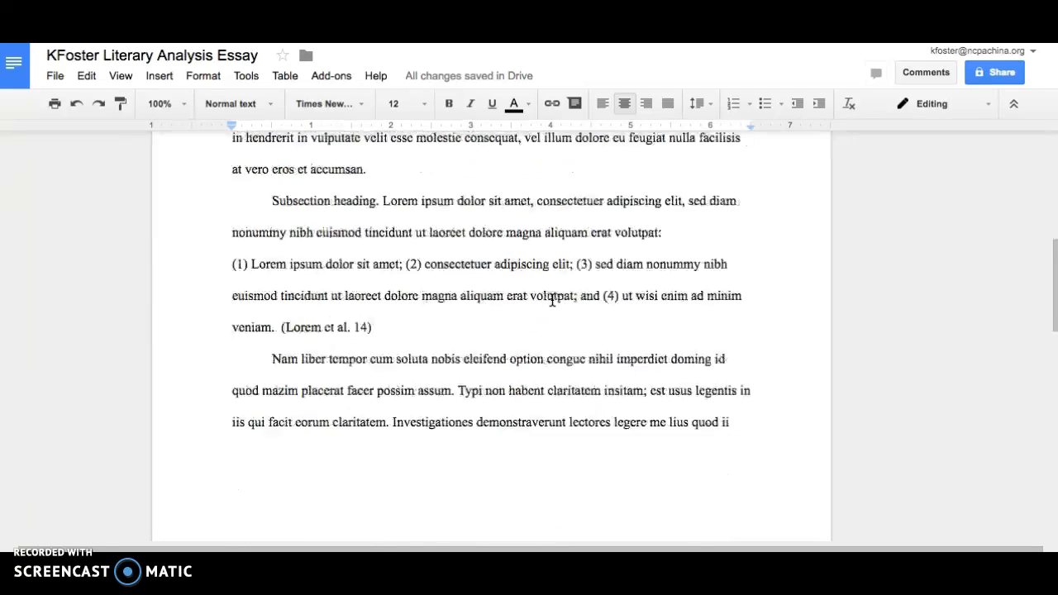
{"action": "scroll", "coordinate": [552, 300], "scroll_direction": "down", "scroll_amount": 2}
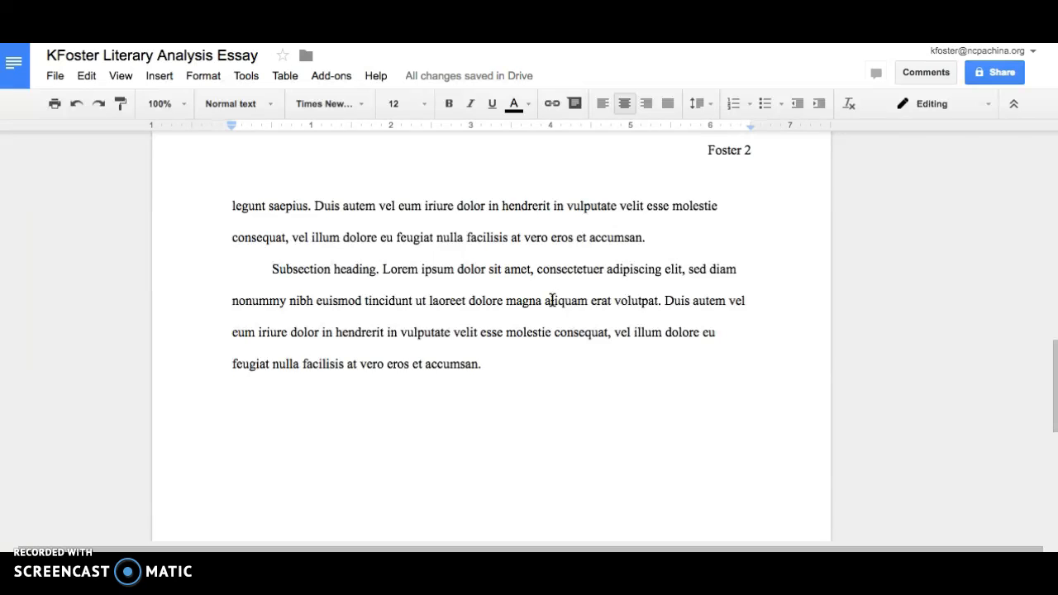
{"action": "scroll", "coordinate": [552, 301], "scroll_direction": "up", "scroll_amount": 15}
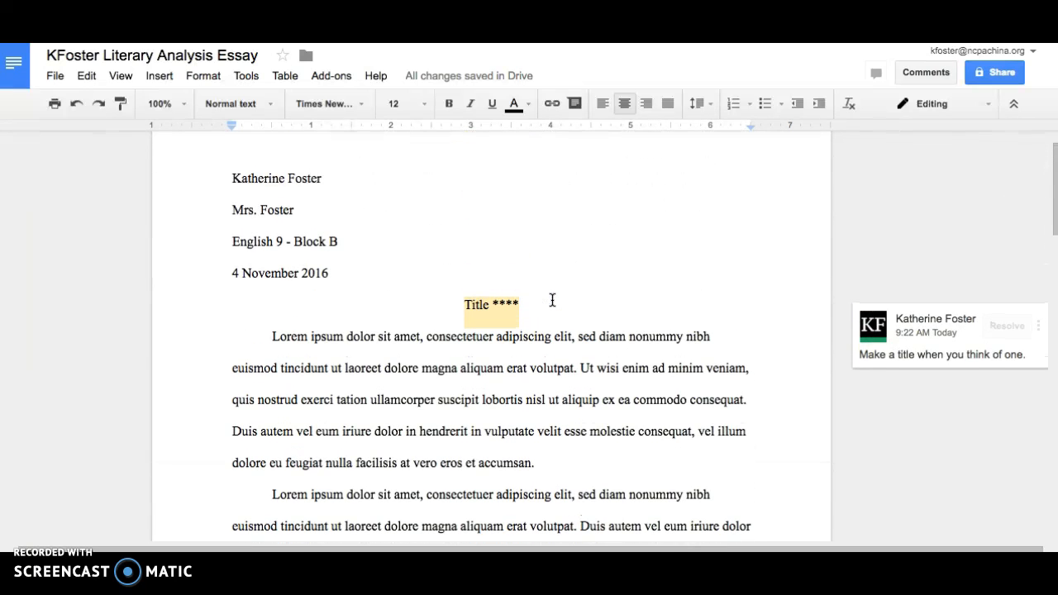
{"action": "scroll", "coordinate": [552, 299], "scroll_direction": "up", "scroll_amount": 1}
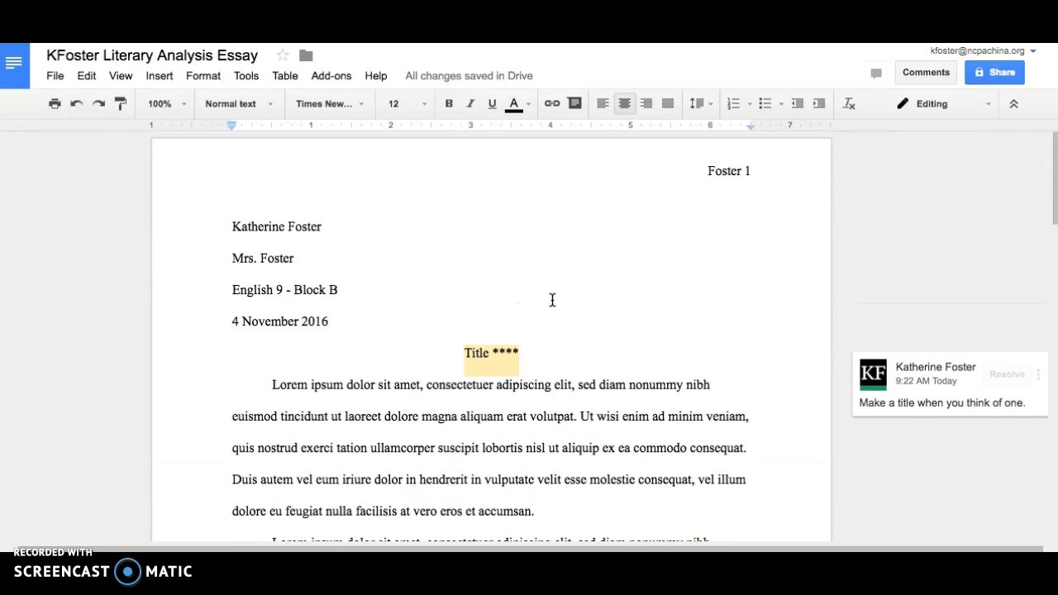